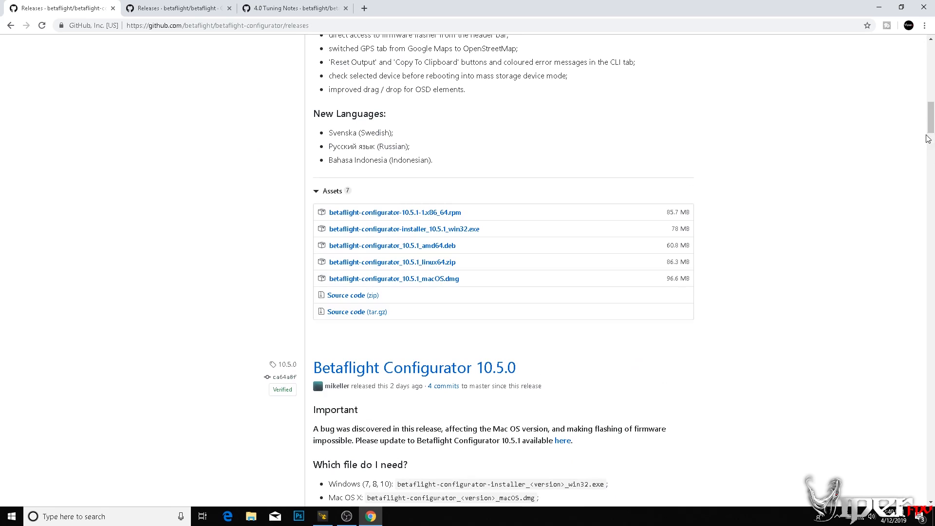
- Switch to Betaflight Configurator, connect to the flight controller and run the version command in its CLI
drag(931, 130, 933, 91)
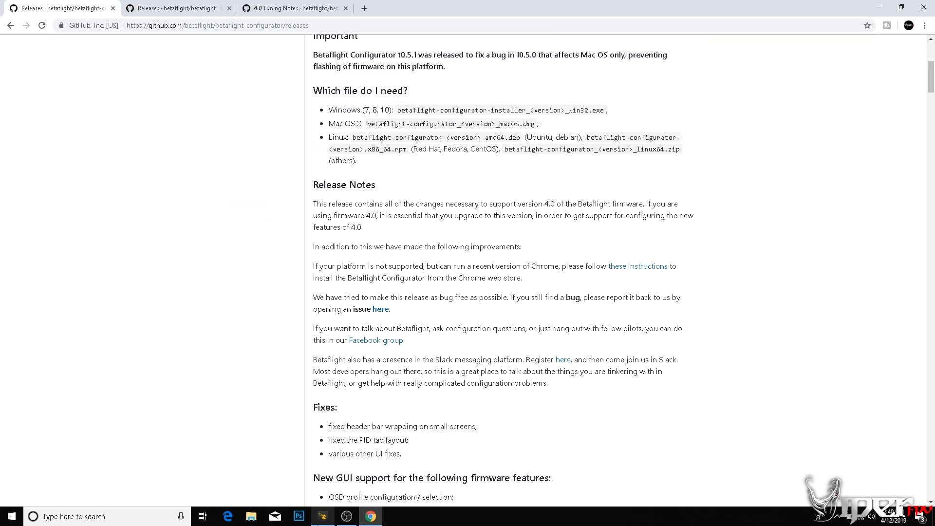
click(319, 520)
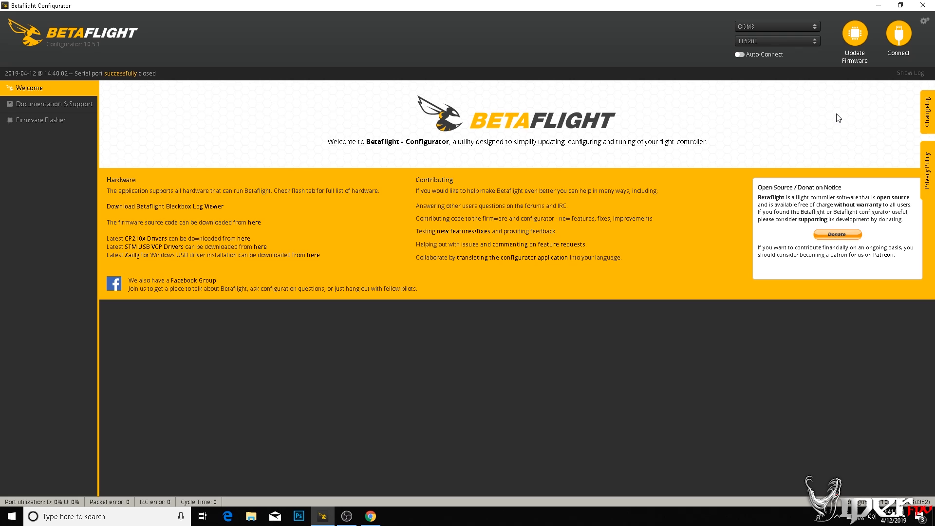
click(899, 35)
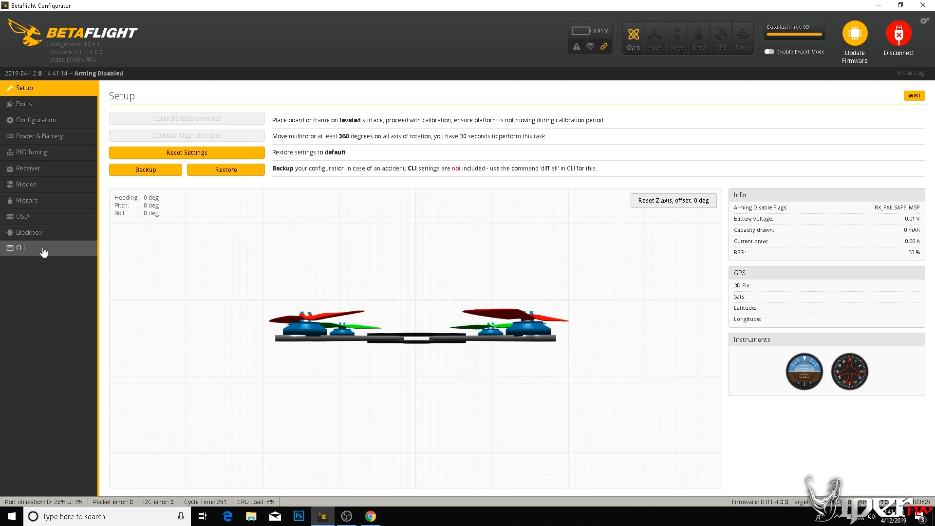
click(42, 248)
text(version)
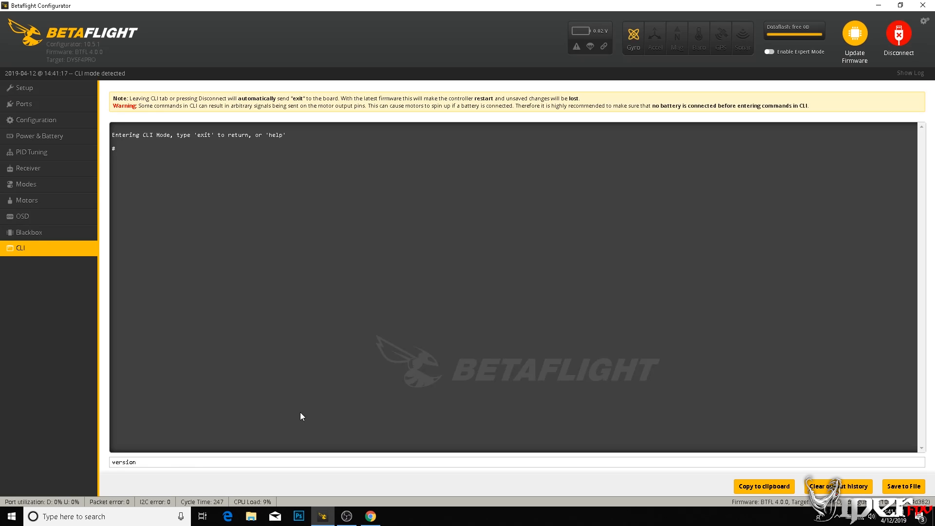
key(Return)
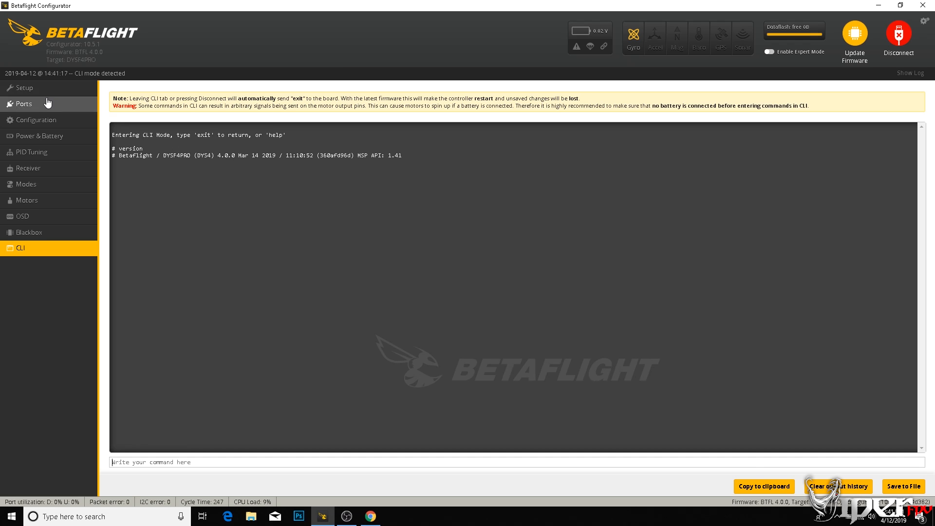
- Reconnect to the flight controller, review its existing Ports and Configuration settings, and disconnect
click(29, 90)
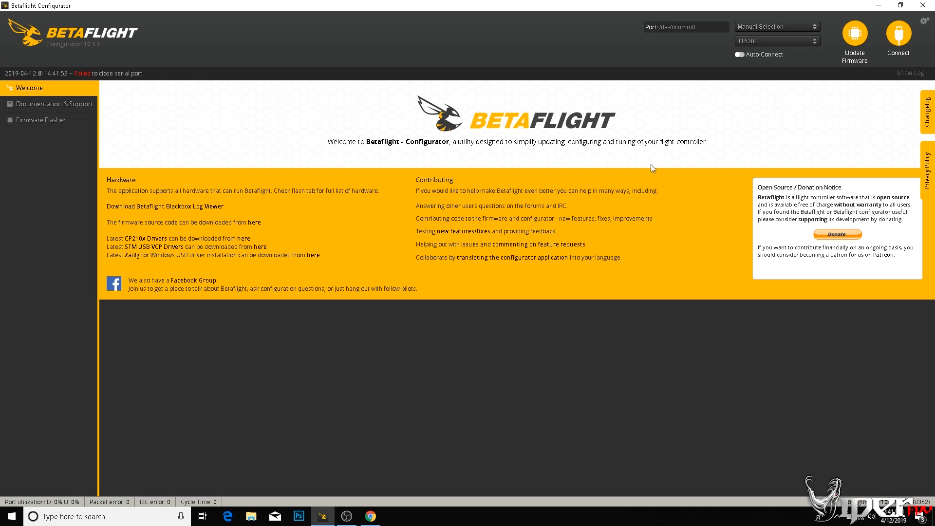
click(908, 33)
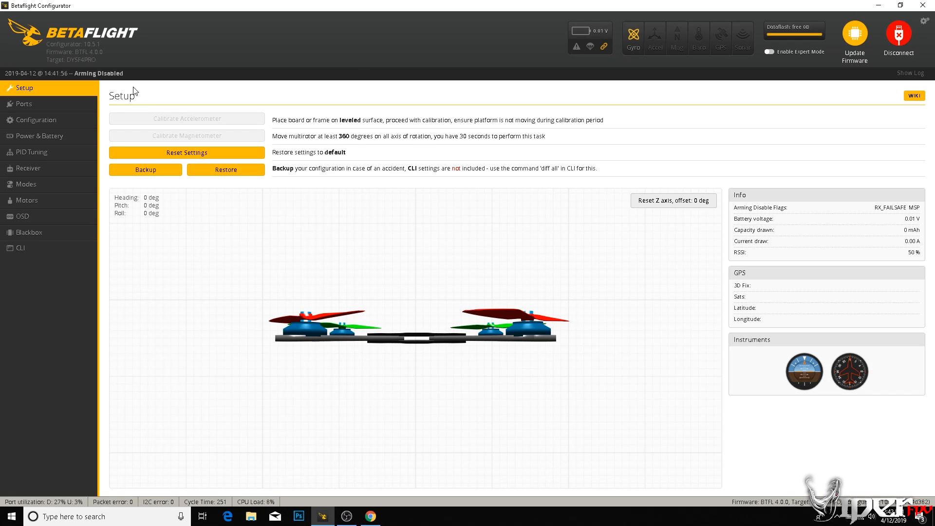
click(49, 108)
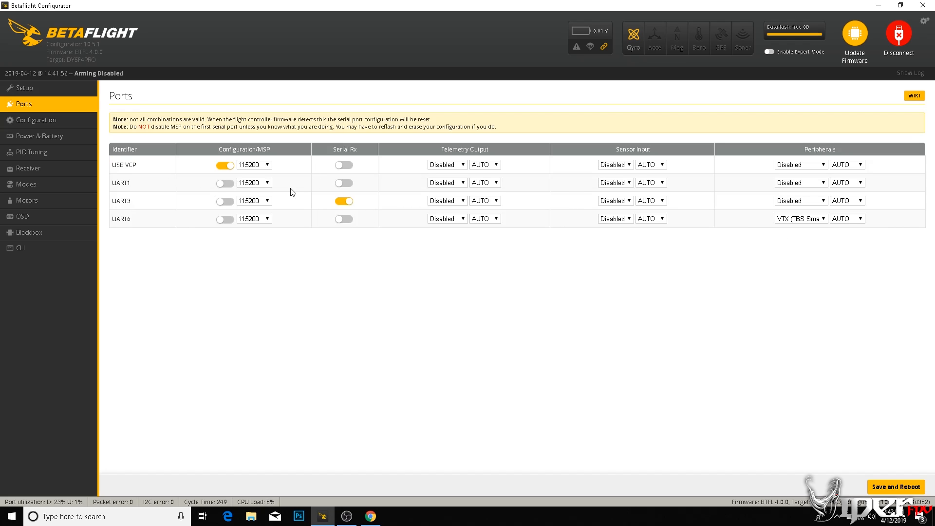
click(65, 126)
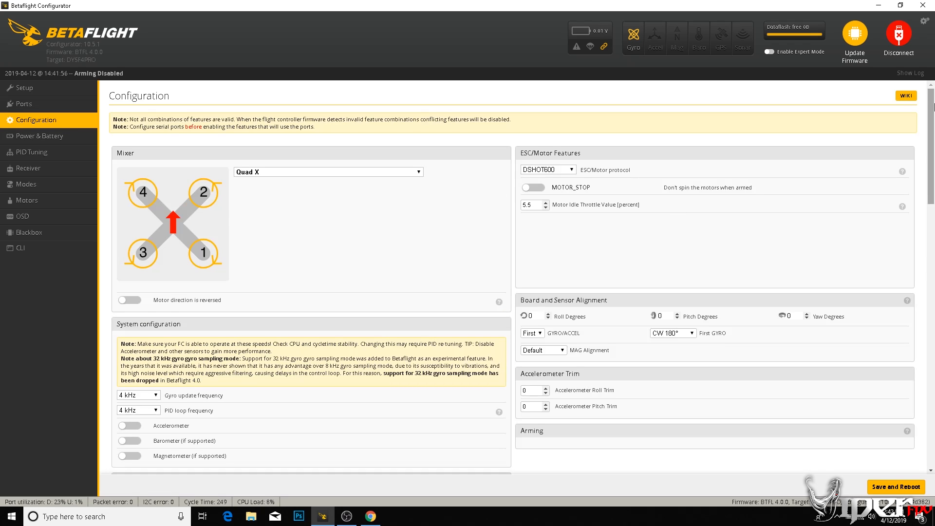
drag(931, 103, 885, 97)
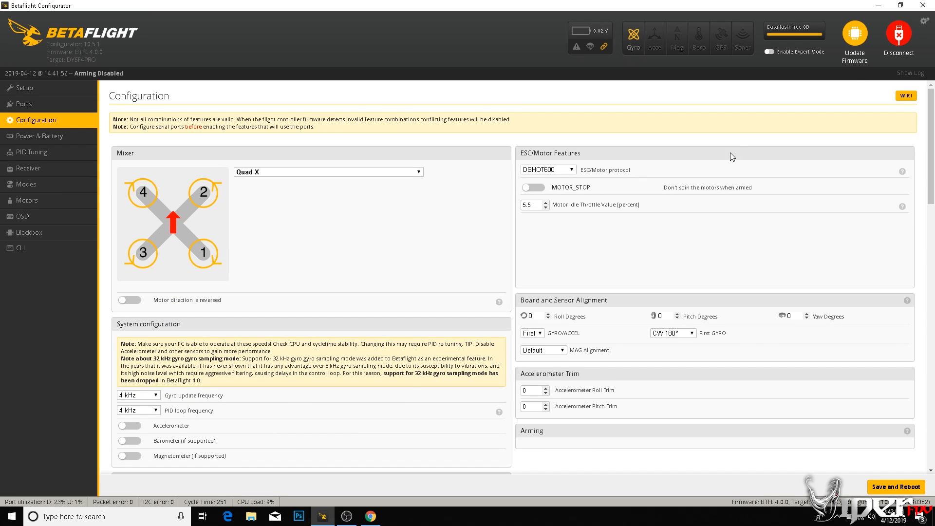
click(899, 38)
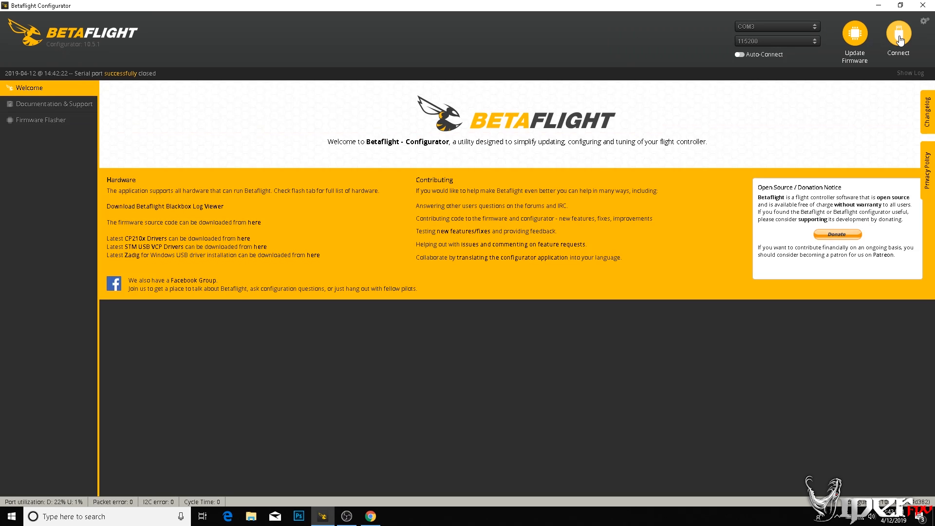
- Find ImpulseRC_Driver_Fixer.exe through Windows search, run it to fix the board's drivers, and dismiss the Chrome warning
click(84, 517)
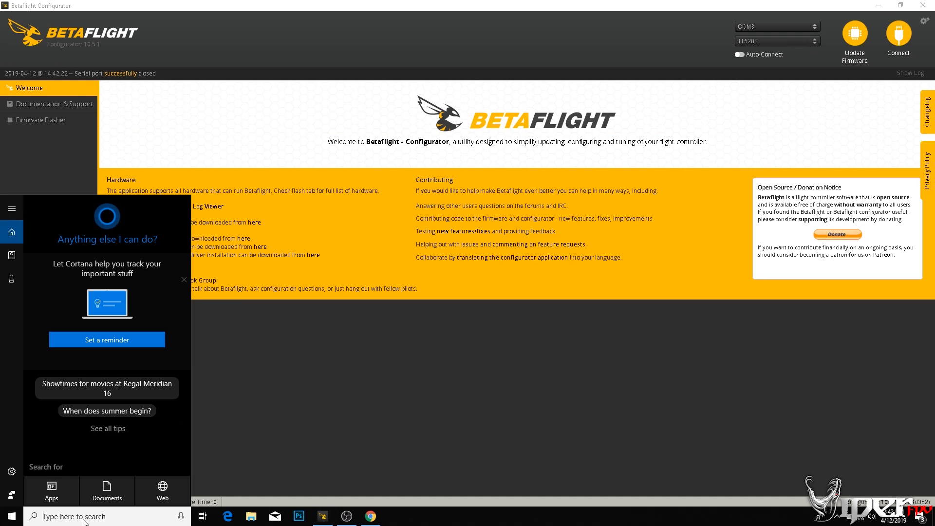
text(impu)
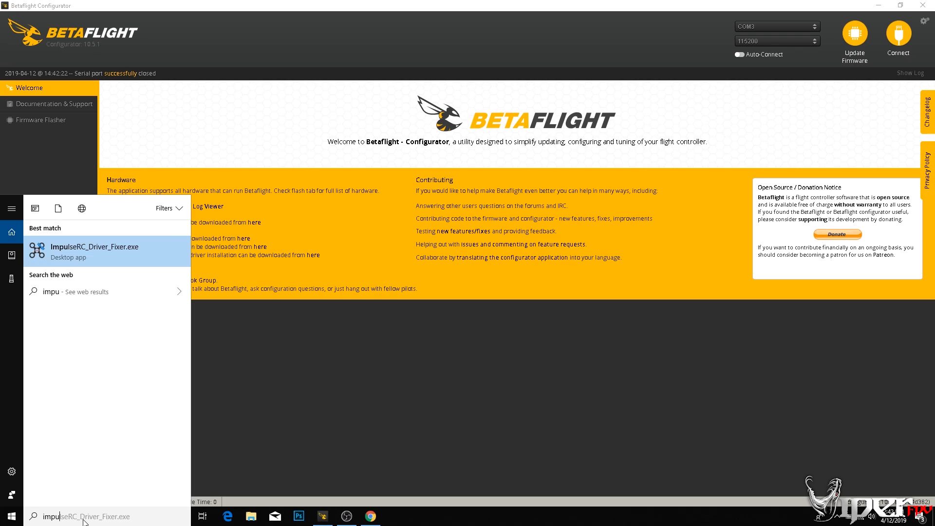
text(lse)
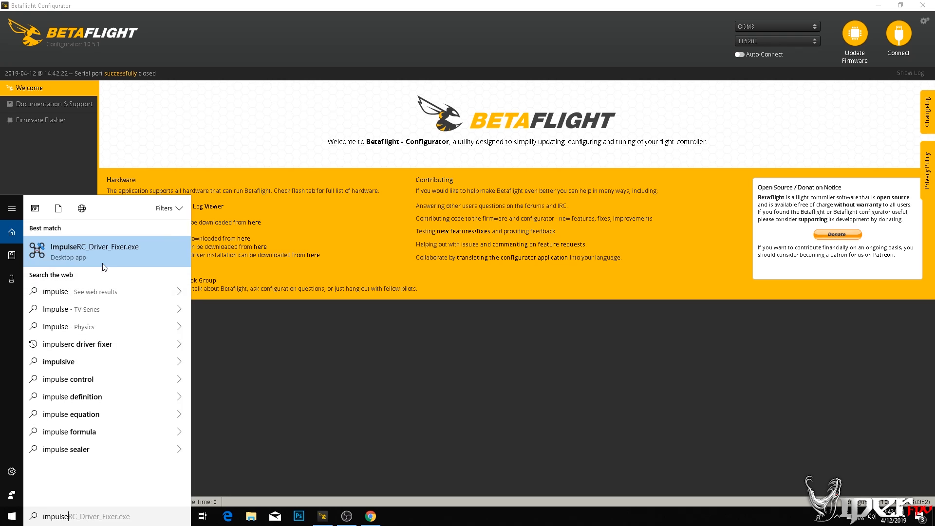
click(101, 257)
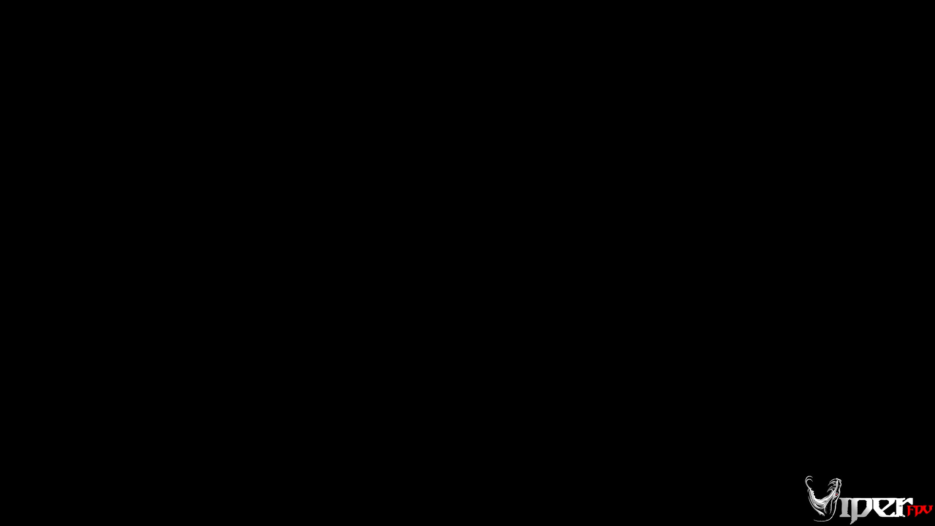
click(394, 328)
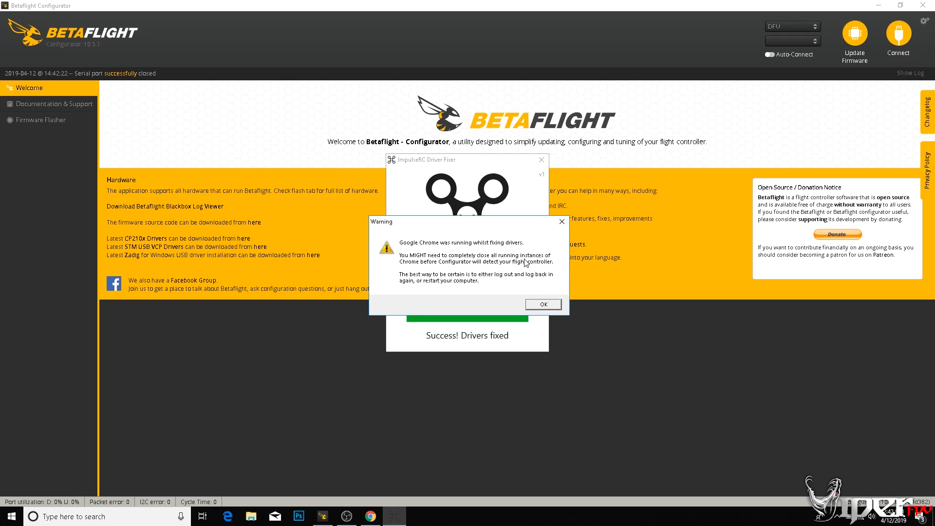
click(537, 303)
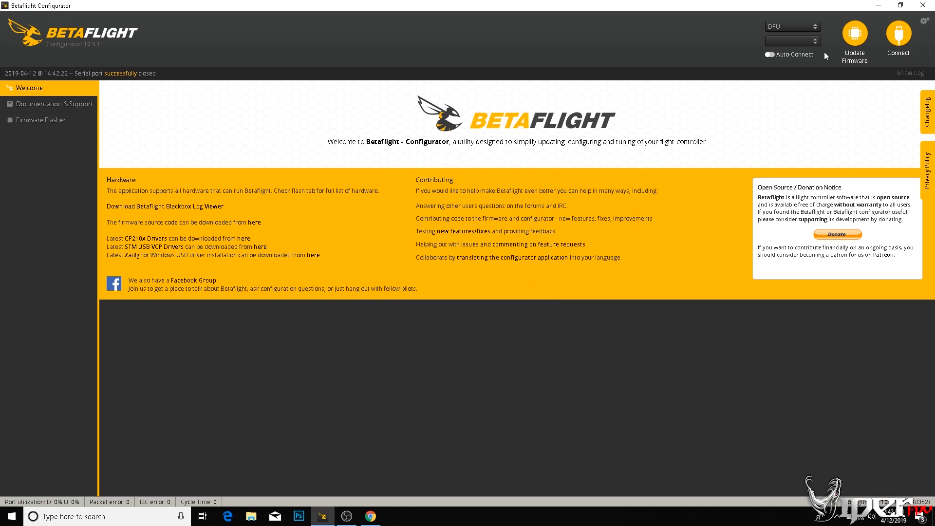
click(53, 122)
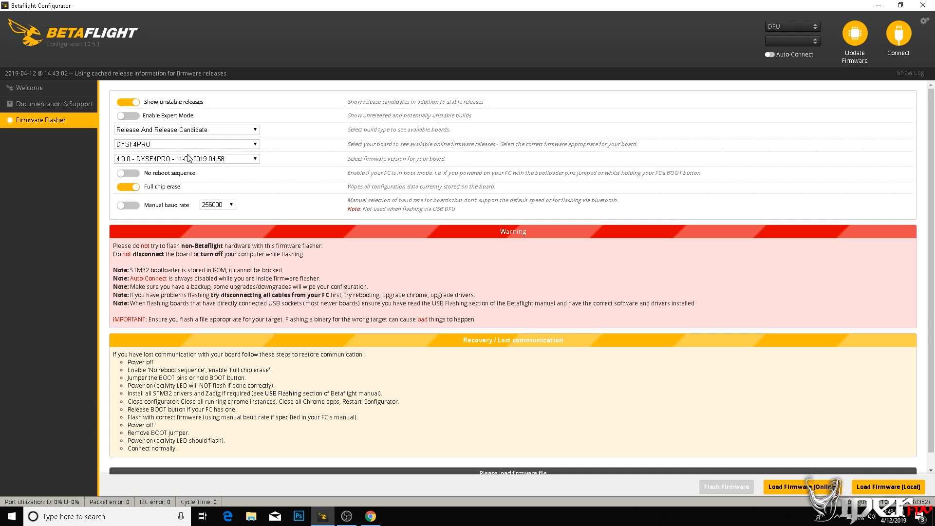
click(161, 162)
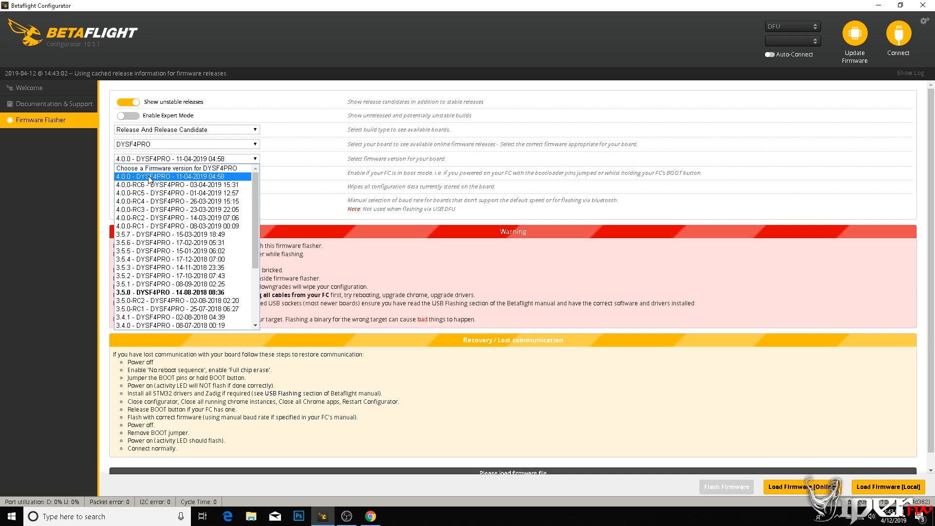
click(148, 178)
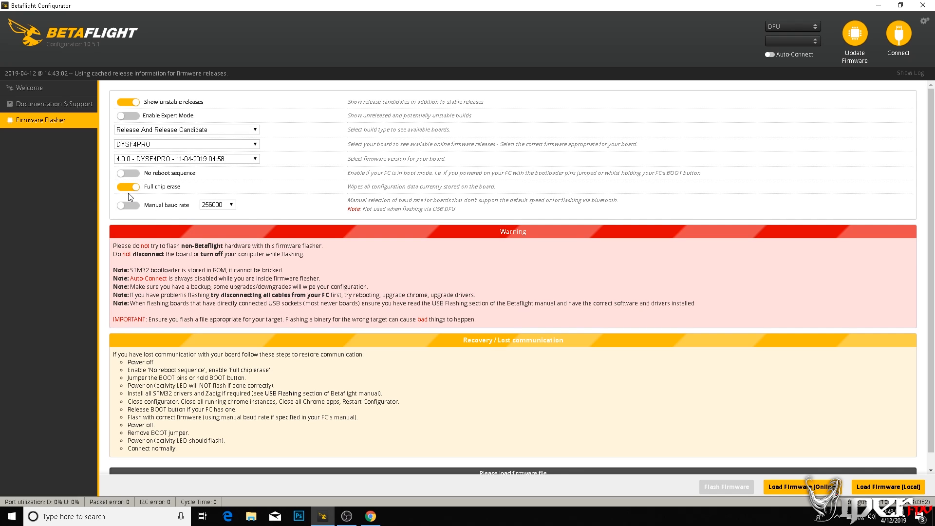
click(806, 488)
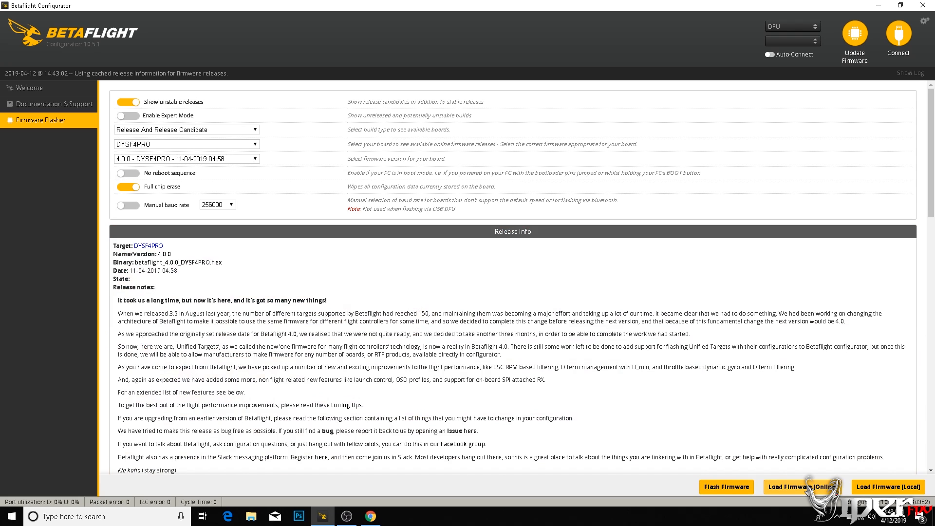
click(715, 488)
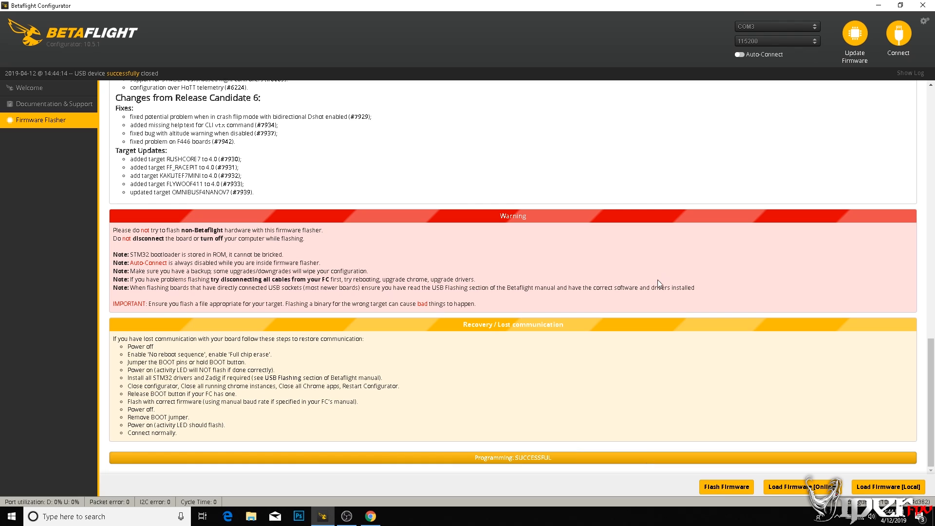
- Connect to the board, enable Serial Rx on UART3, set UART6's peripheral to VTX (TBS SmartAudio), and save with a reboot
click(895, 37)
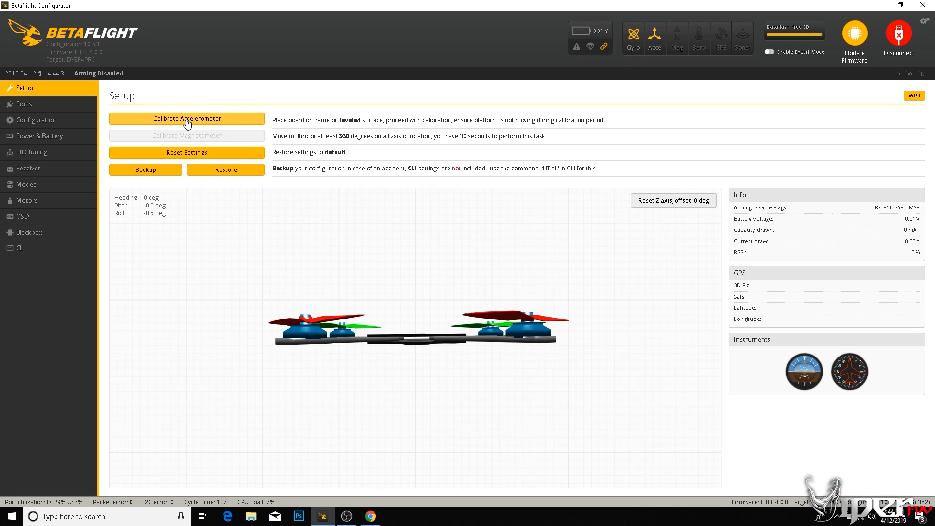
click(60, 103)
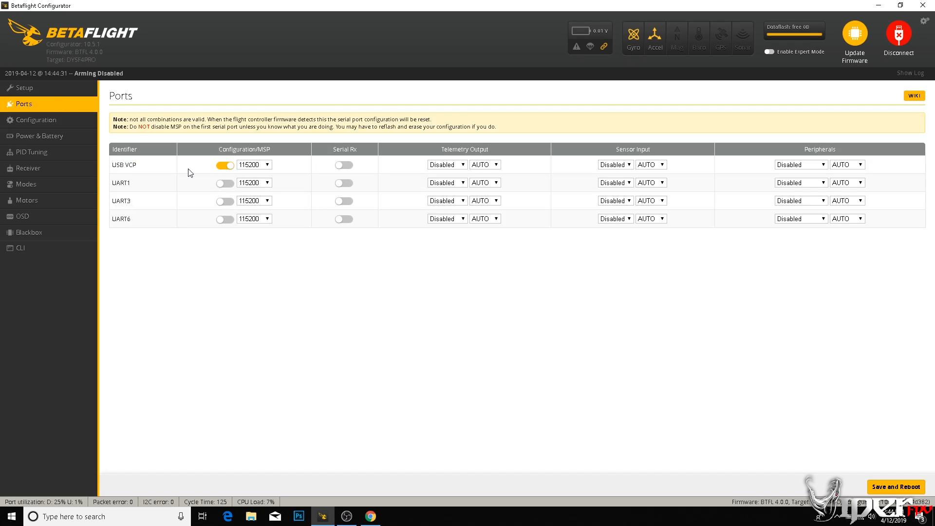
click(351, 202)
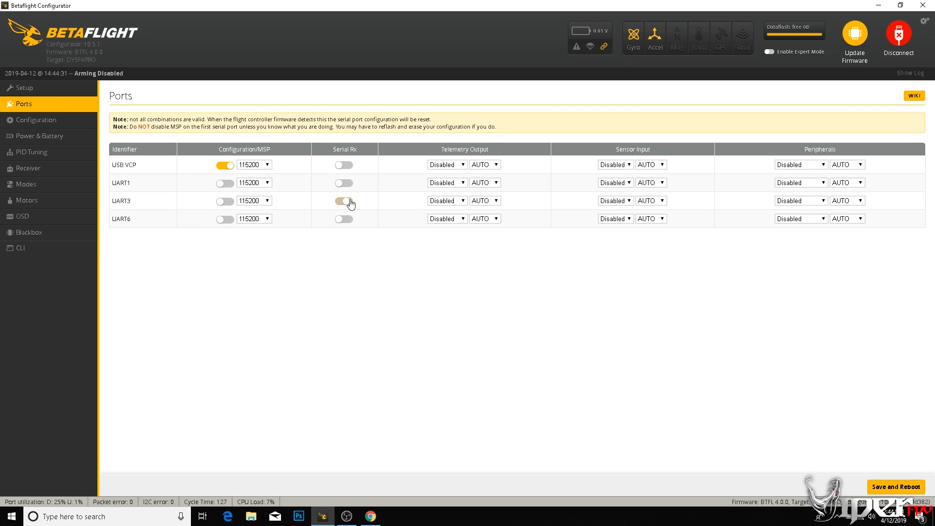
click(803, 221)
click(797, 245)
click(894, 487)
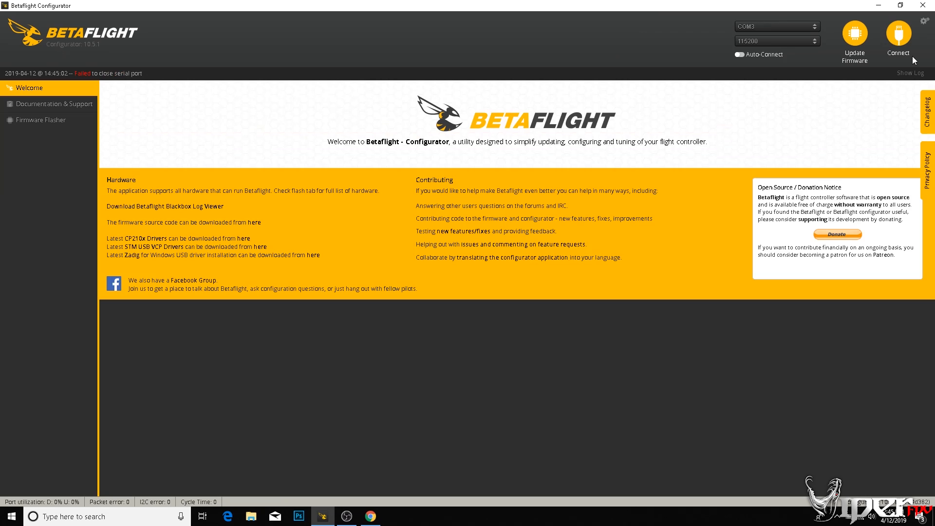
- Reconnect and configure the ESC/motor features with the DSHOT1200 protocol and a motor idle throttle value of 4.50 percent
click(897, 33)
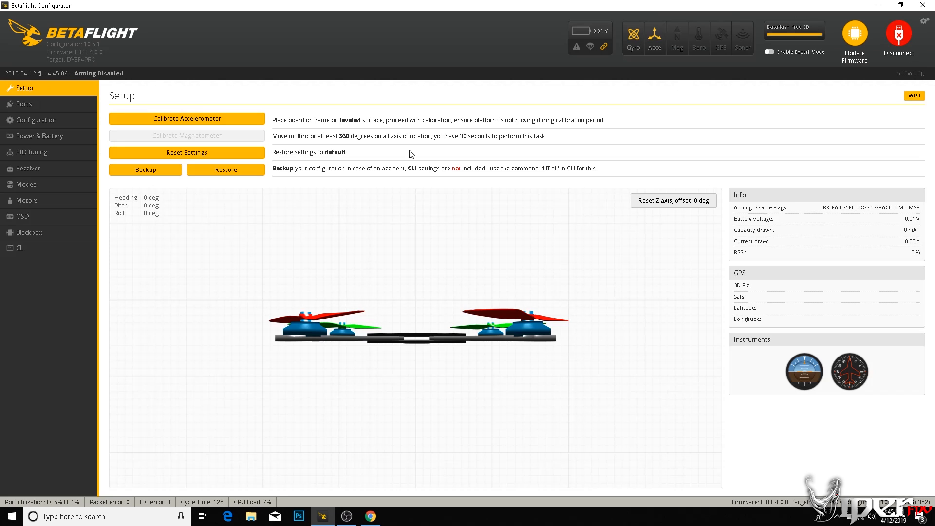
click(27, 122)
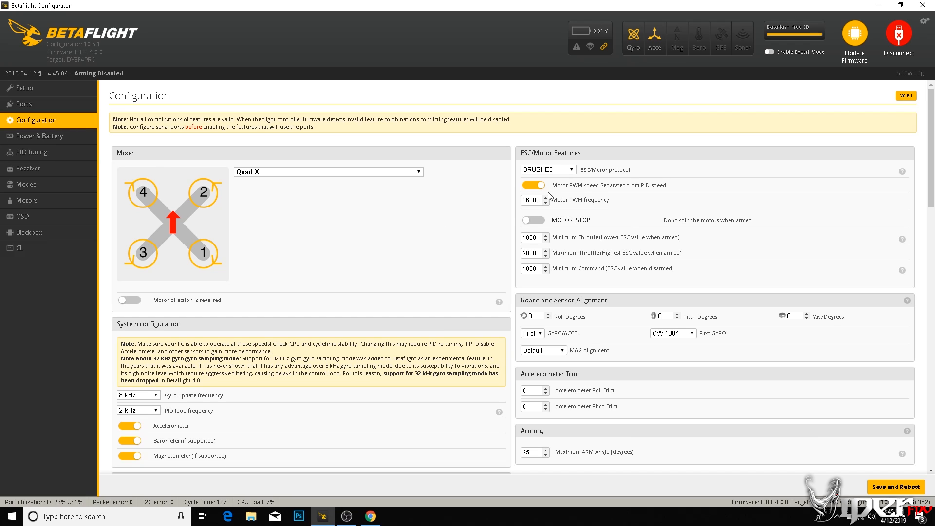
click(563, 171)
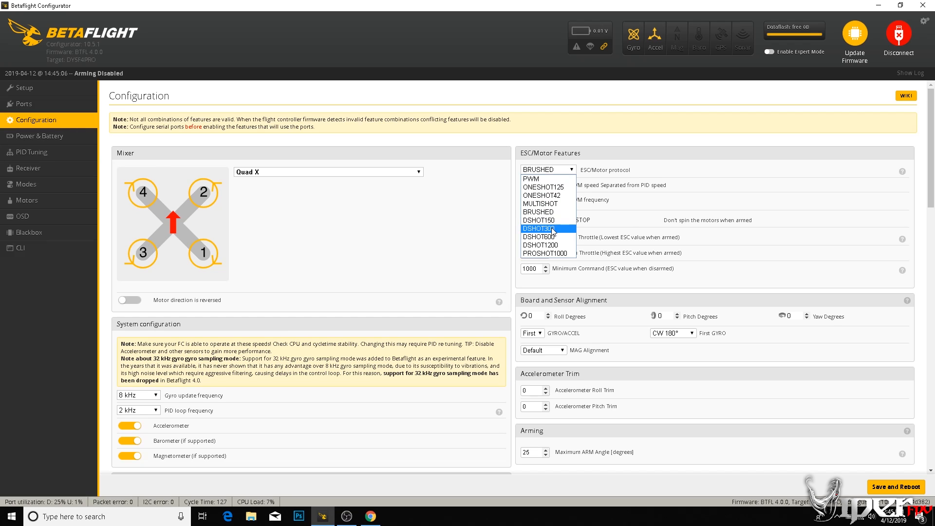
click(546, 245)
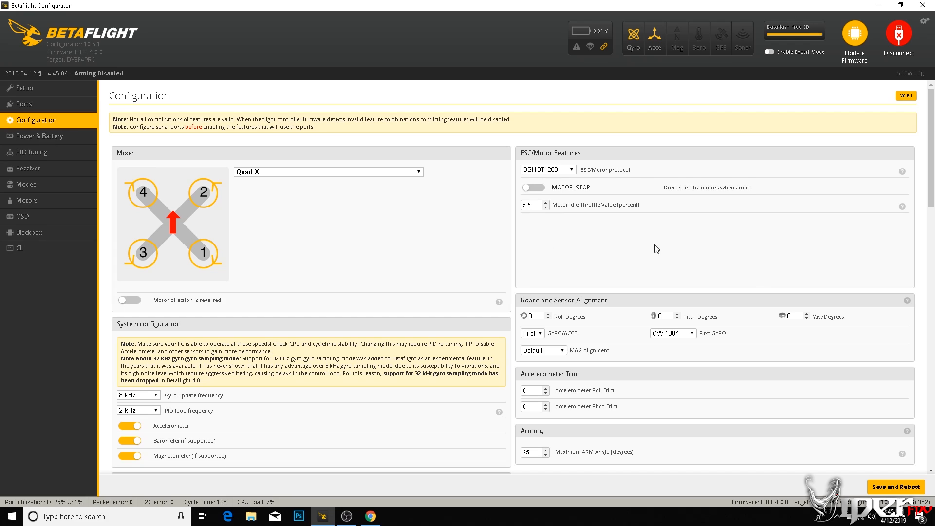
click(546, 208)
click(546, 208)
click(546, 209)
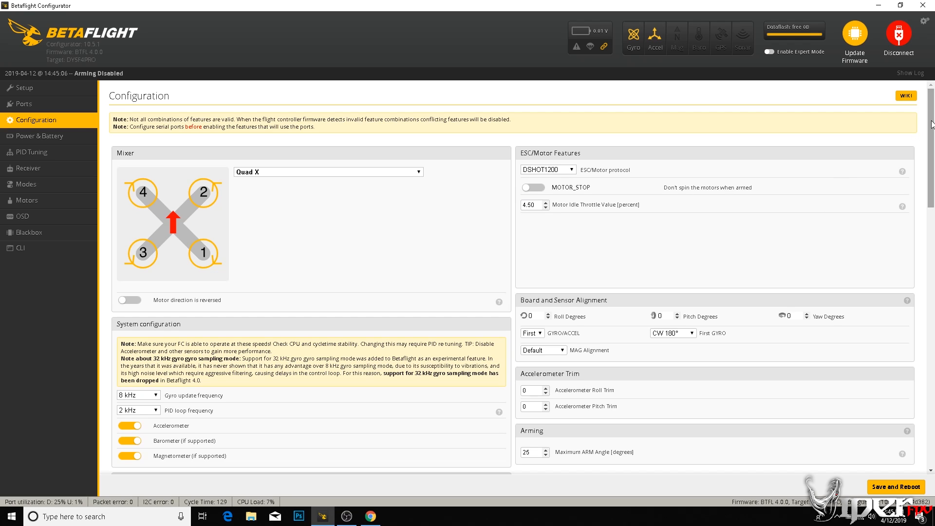
- Set the PID loop frequency to 8 kHz and disable the accelerometer, barometer and magnetometer in the system configuration
mouse_move(932, 125)
mouse_down()
mouse_move(930, 145)
mouse_move(929, 138)
mouse_up()
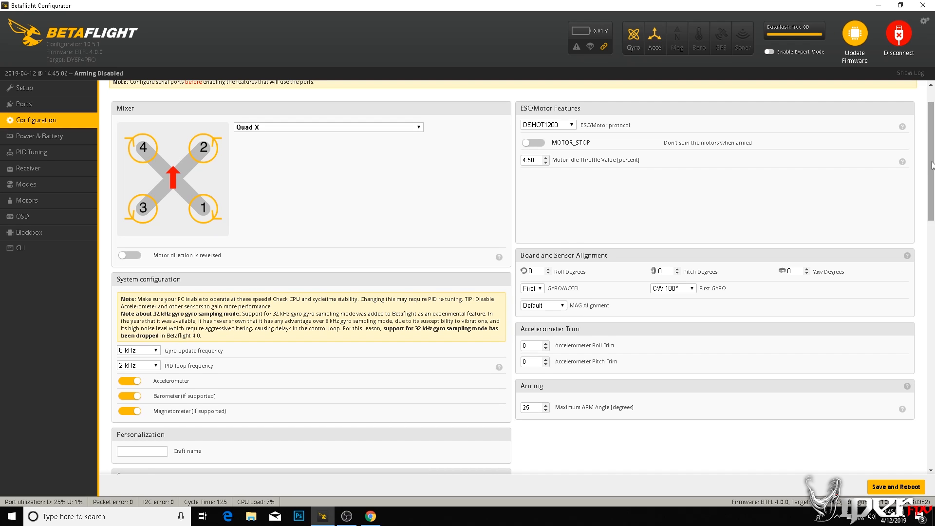
scroll(933, 166, down, 2)
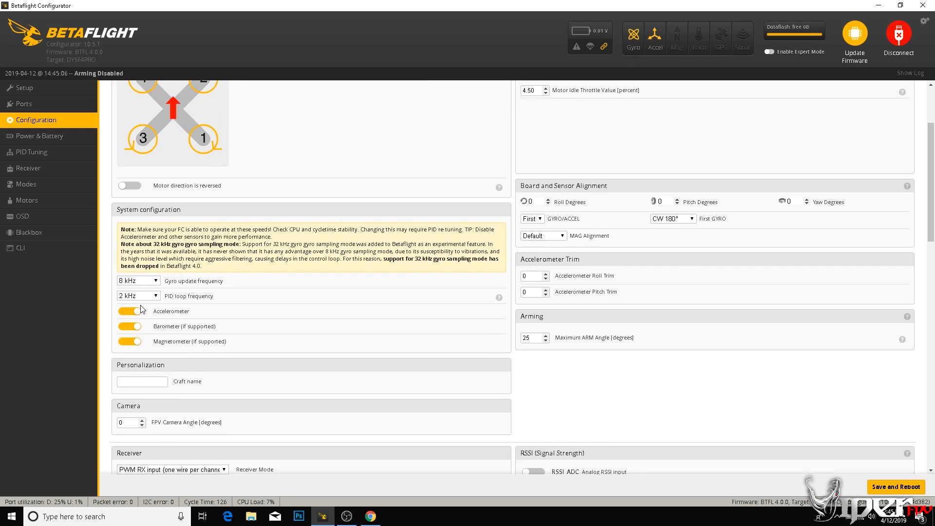
click(140, 301)
click(134, 306)
click(131, 311)
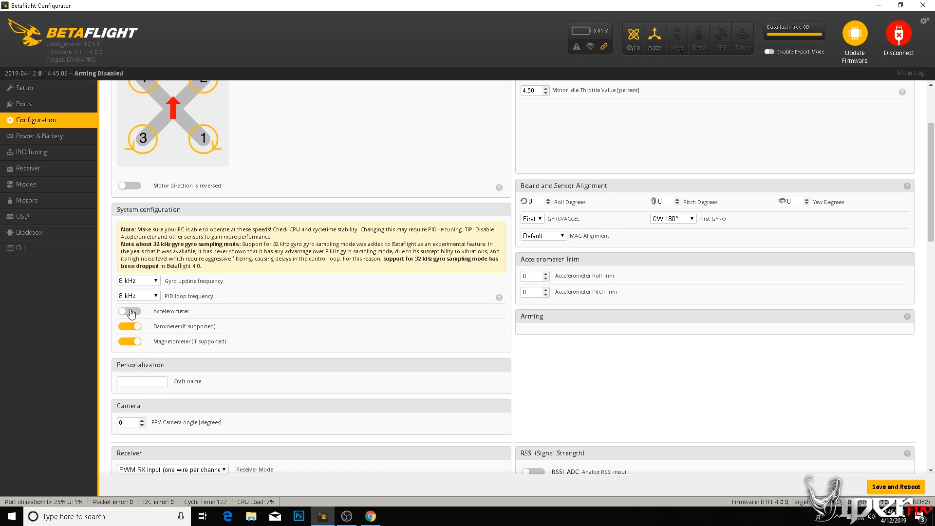
click(135, 328)
click(133, 343)
mouse_move(933, 217)
mouse_down()
mouse_move(931, 233)
mouse_move(928, 209)
mouse_up()
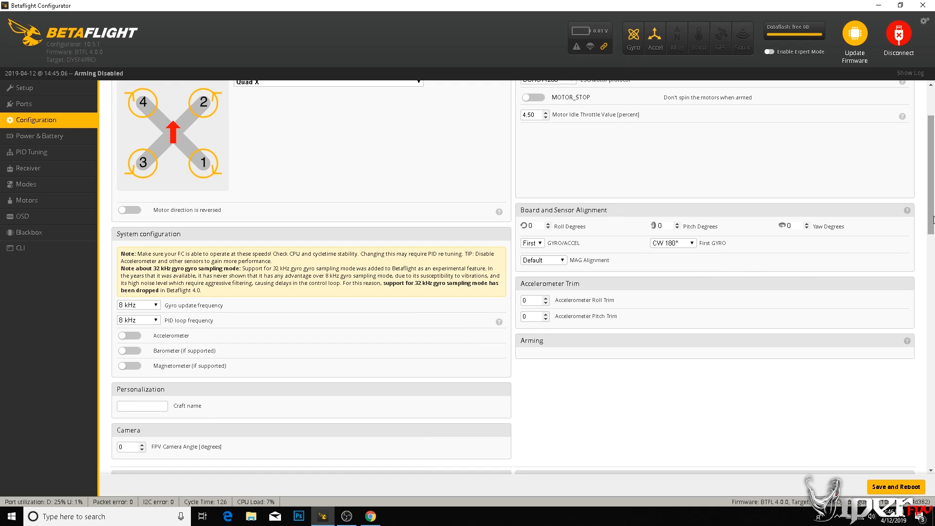
- Set the craft name to "Source One" in the personalization settings
drag(932, 216, 928, 272)
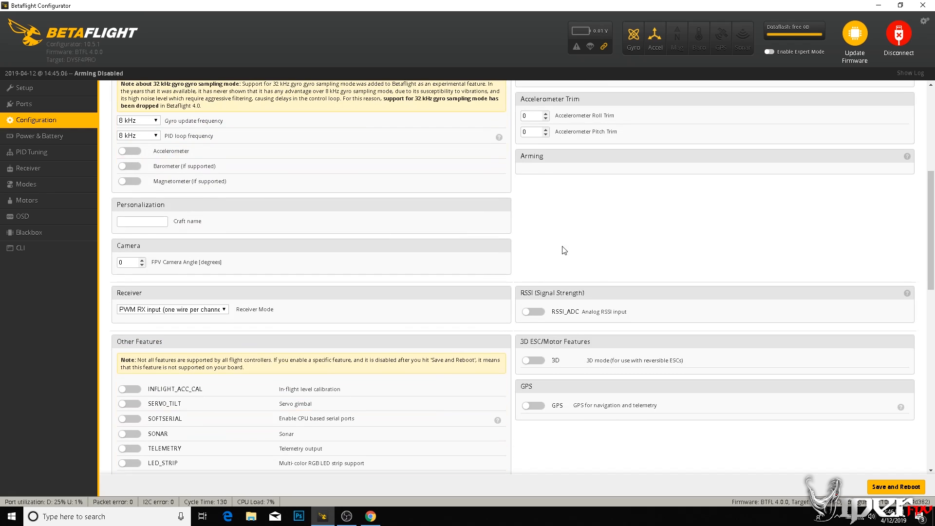
click(138, 222)
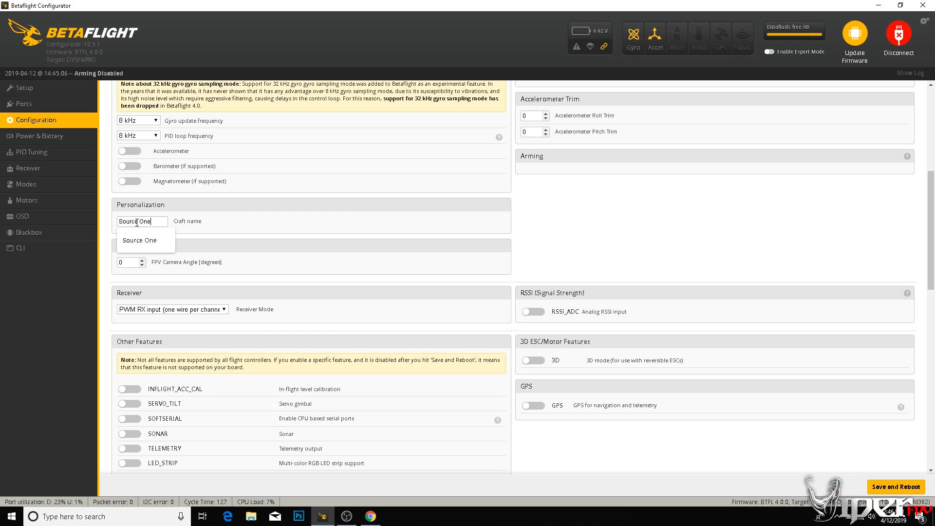
click(248, 234)
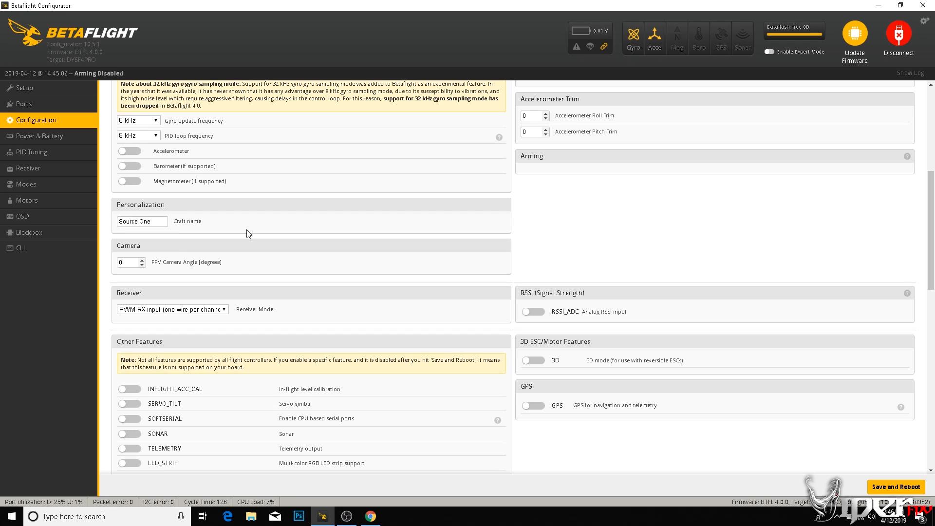
- Set the receiver mode to Serial-based receiver (SPEKSAT, SBUS, SUMD) with CRSF as the serial receiver provider
click(192, 313)
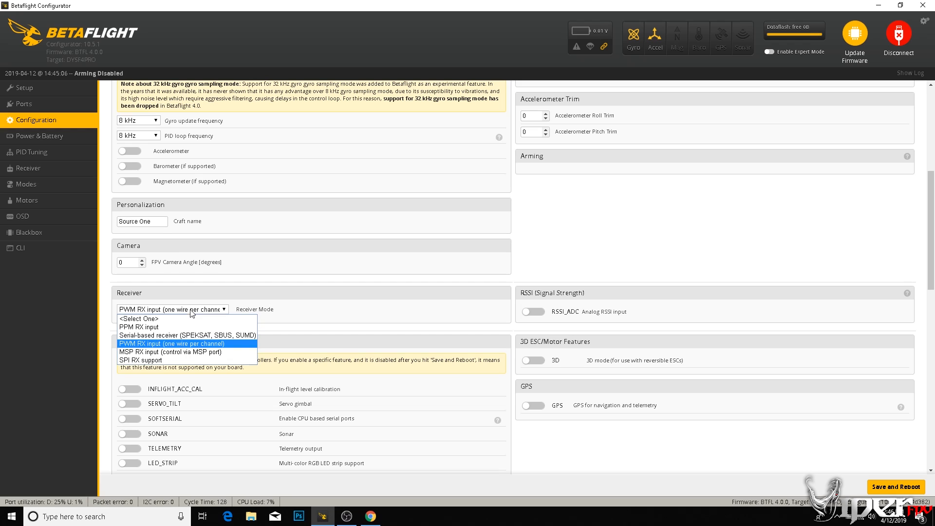
click(157, 336)
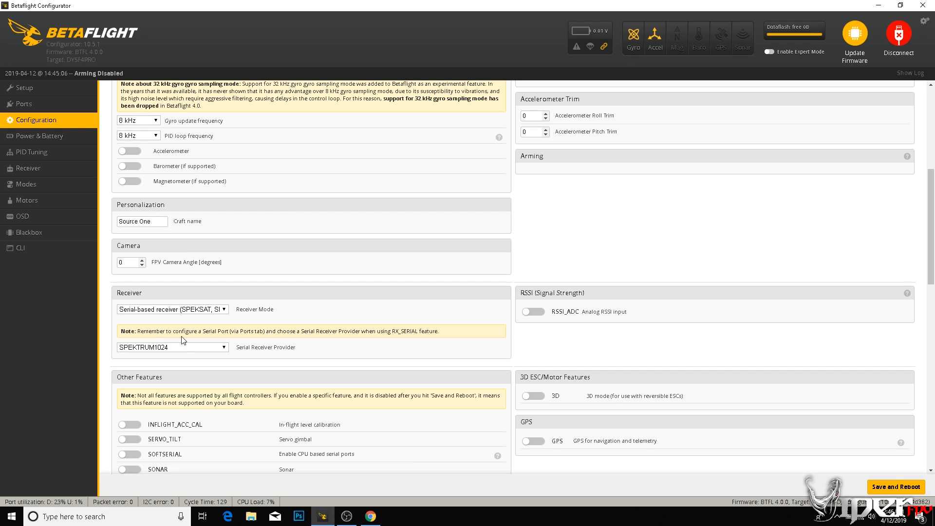
click(180, 351)
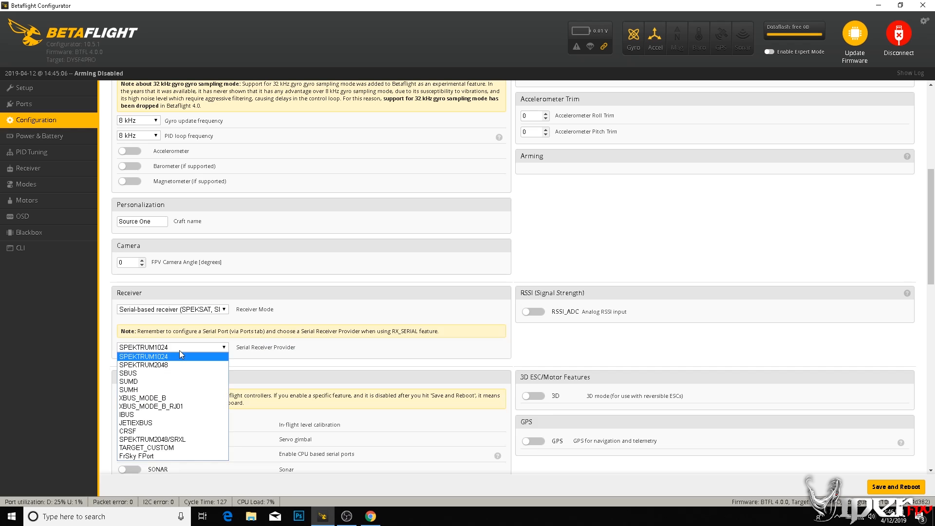
click(135, 432)
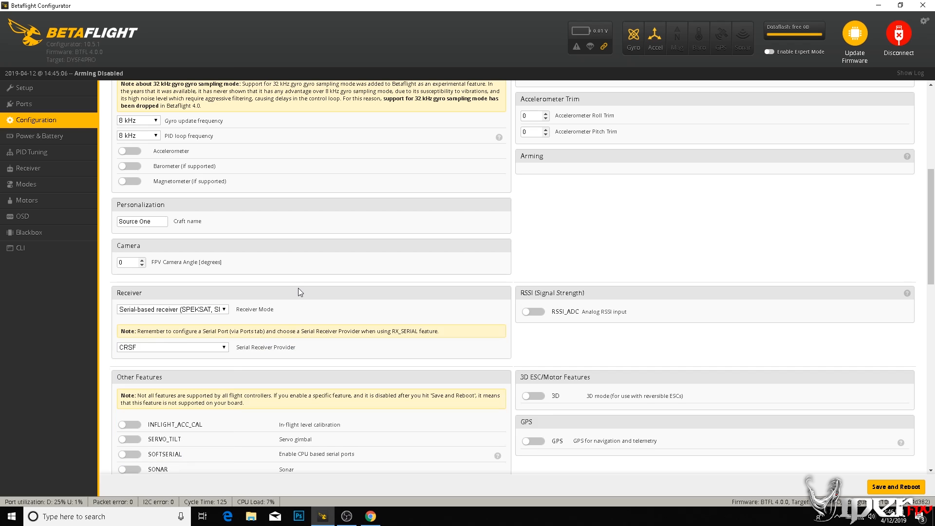
- Enable the TELEMETRY feature and RX_SET in the Dshot beacon configuration, save with a reboot and reconnect to the board
drag(932, 209, 931, 267)
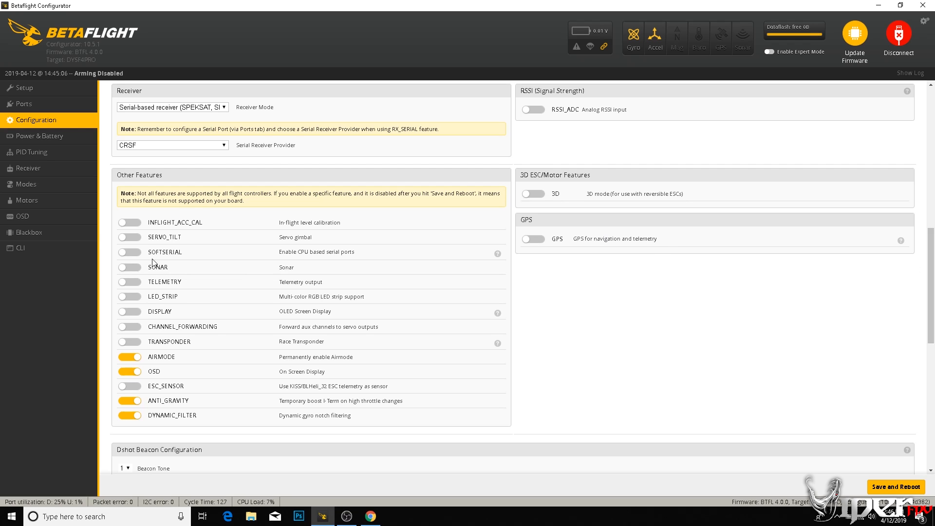
click(130, 283)
drag(933, 274, 932, 331)
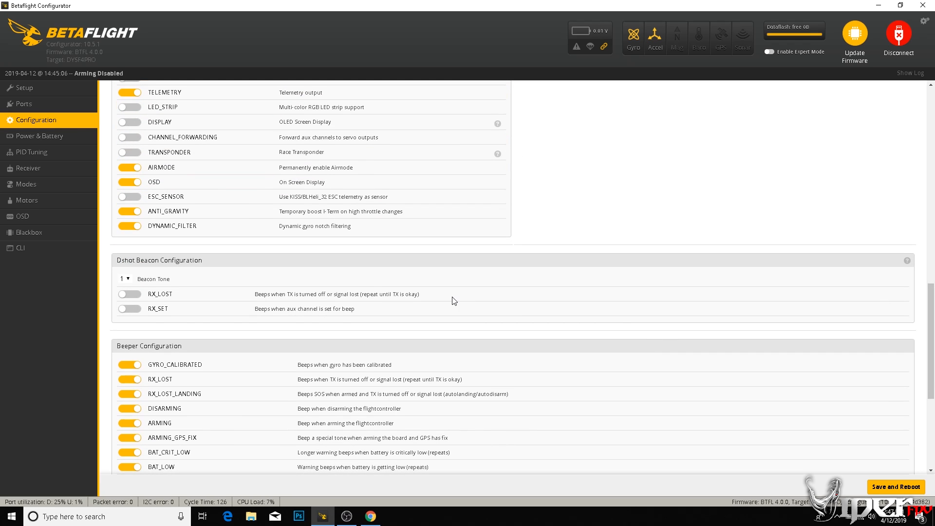
click(132, 311)
drag(934, 330, 909, 136)
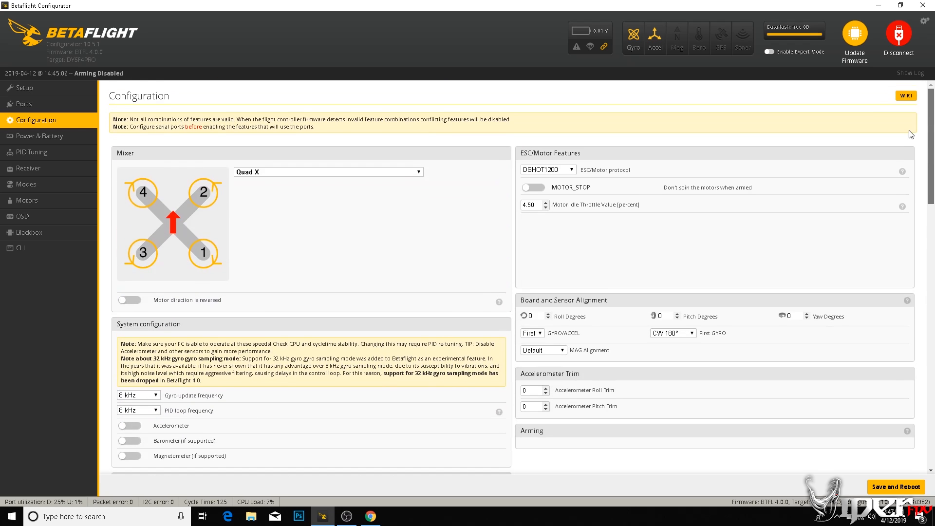
click(877, 487)
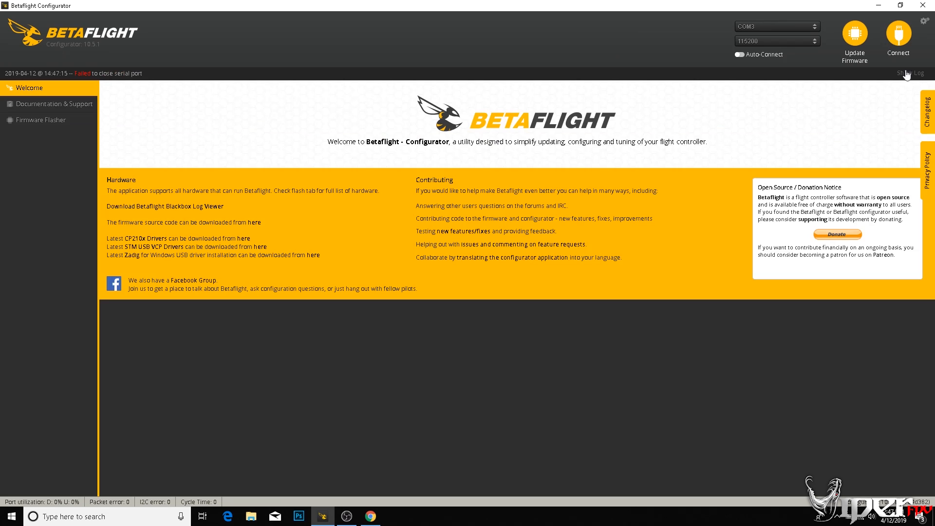
click(898, 34)
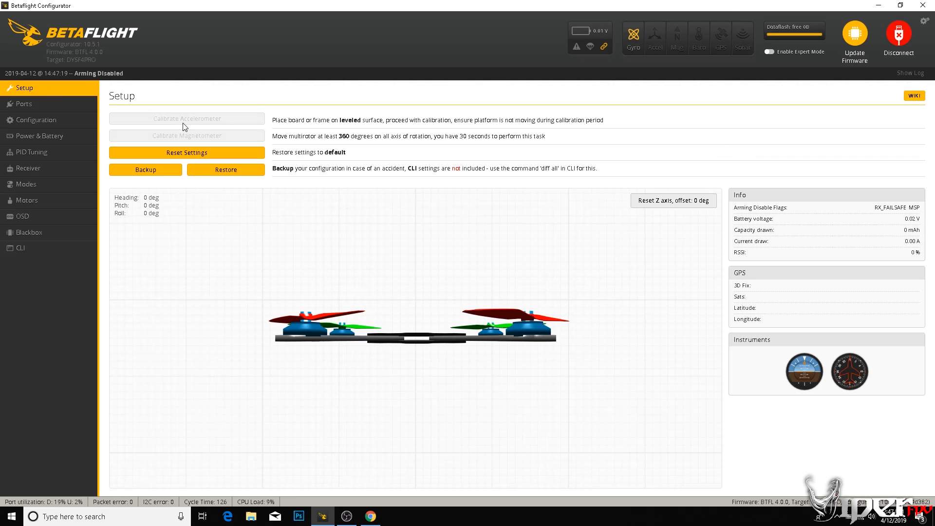
- Enable the accelerometer in the system configuration, save with a reboot and reconnect to the board
click(51, 116)
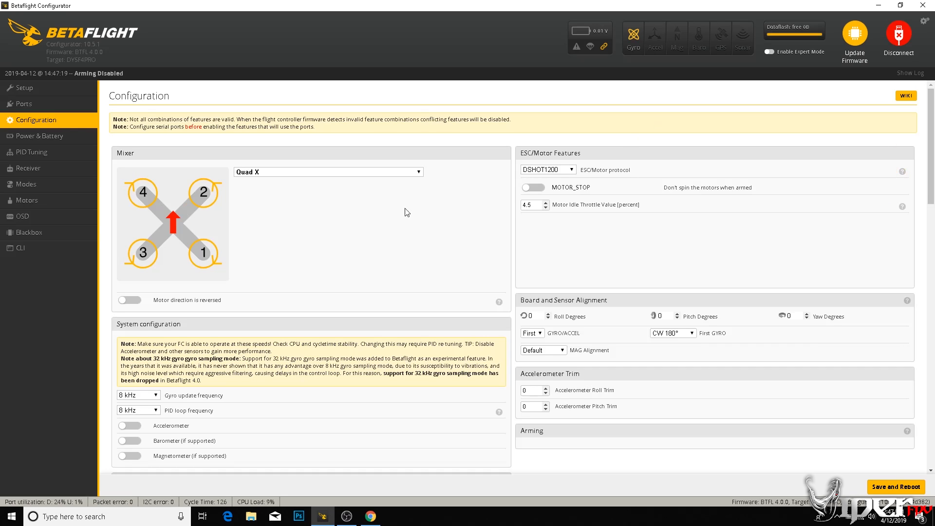
click(136, 427)
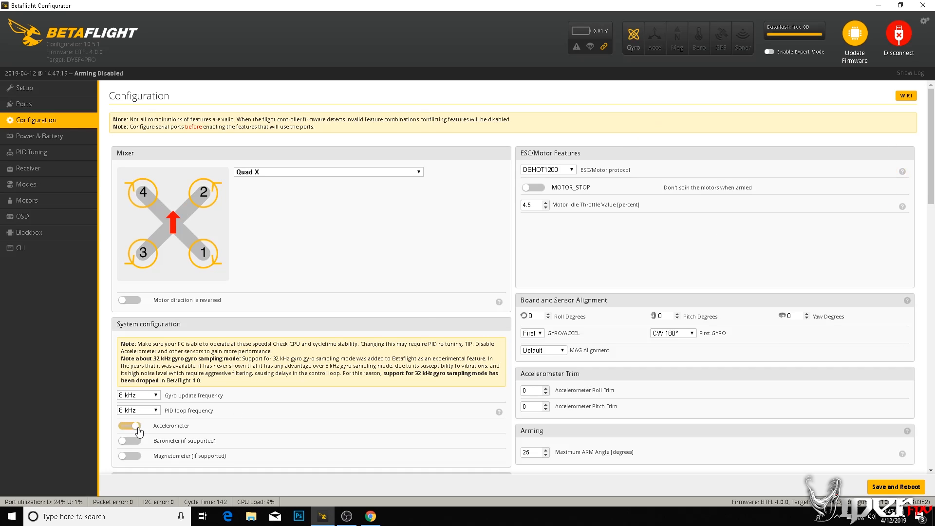
click(896, 487)
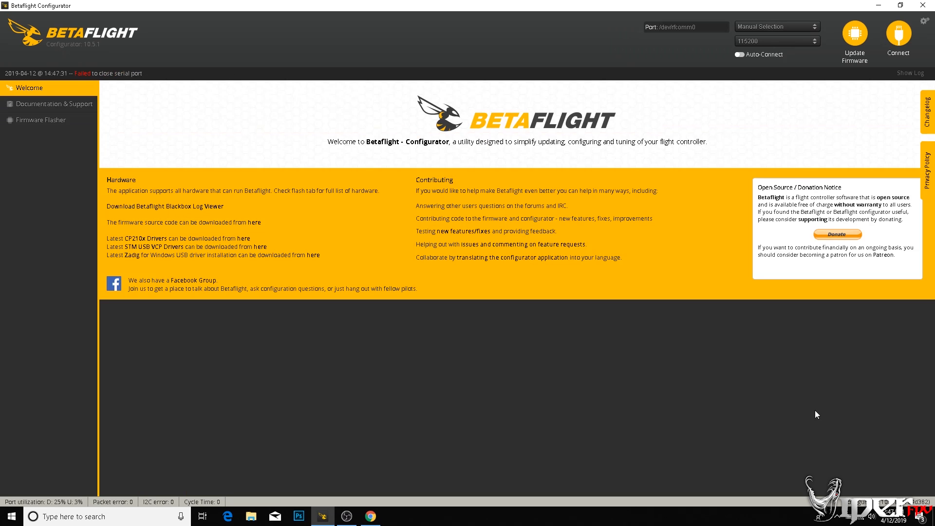
click(893, 39)
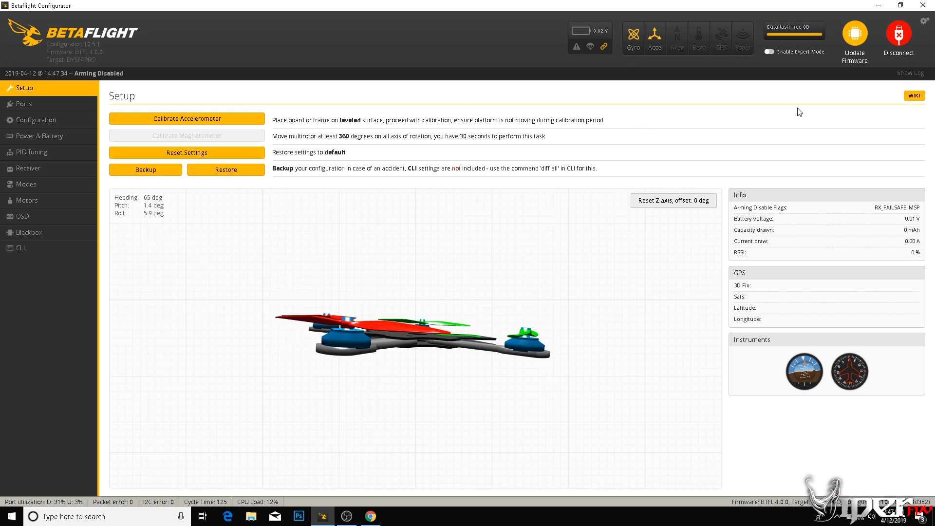
- Disable the accelerometer again in the system configuration, save with a reboot and reconnect
click(36, 120)
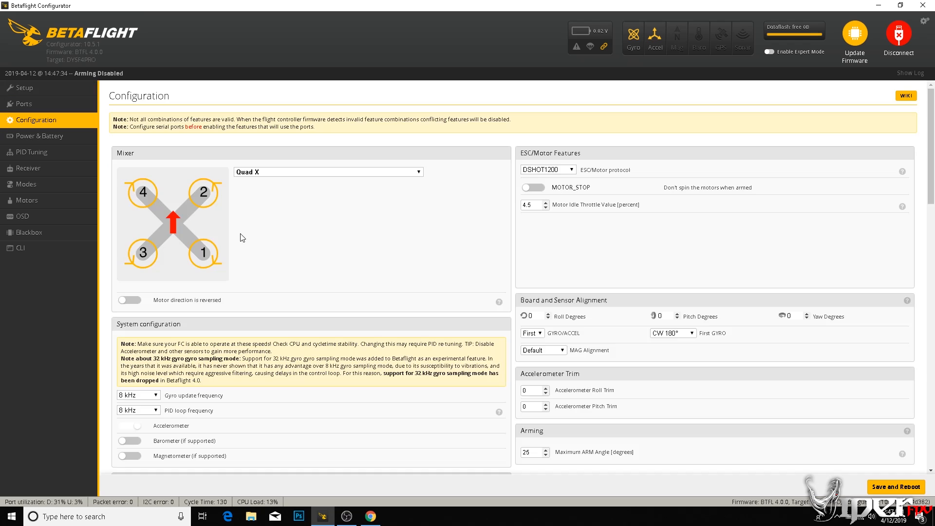
click(132, 429)
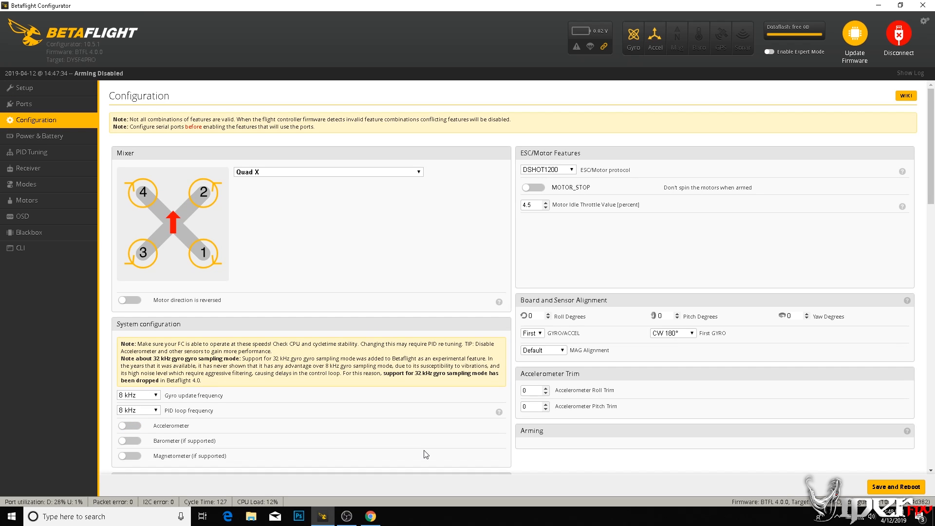
click(899, 487)
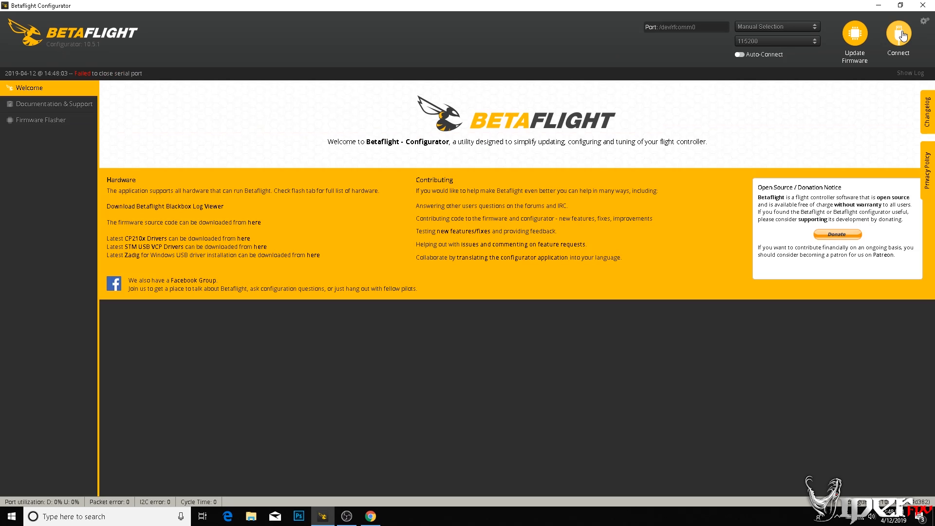
click(900, 34)
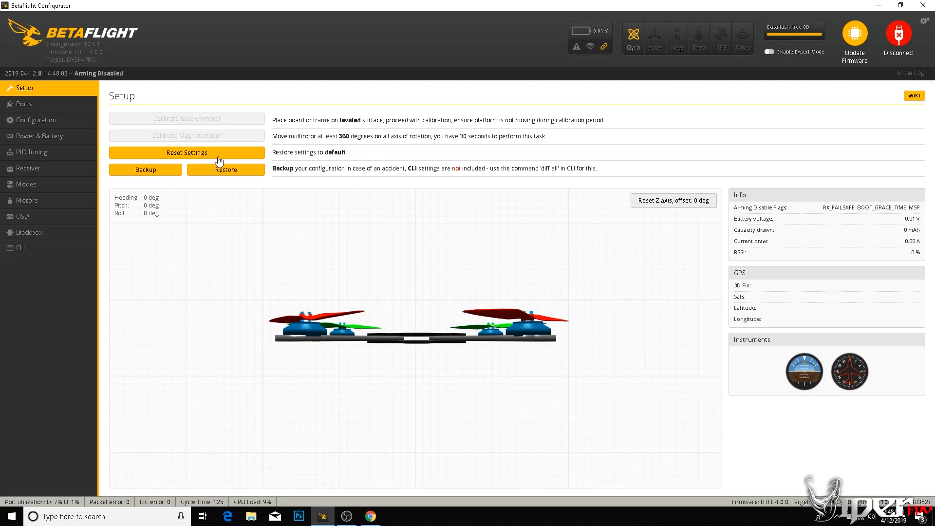
- Examine the available voltage and current meter sources in the Power & Battery settings, keeping Onboard ADC for both
click(67, 135)
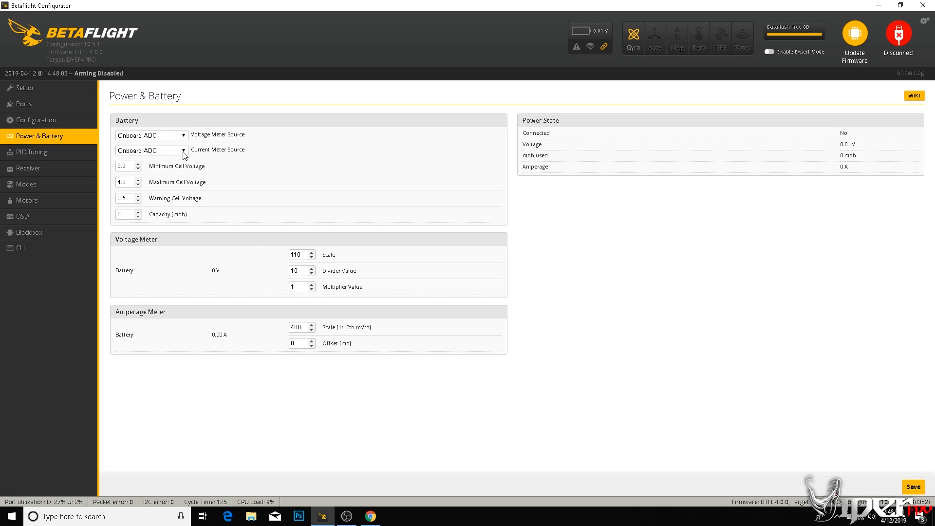
click(169, 138)
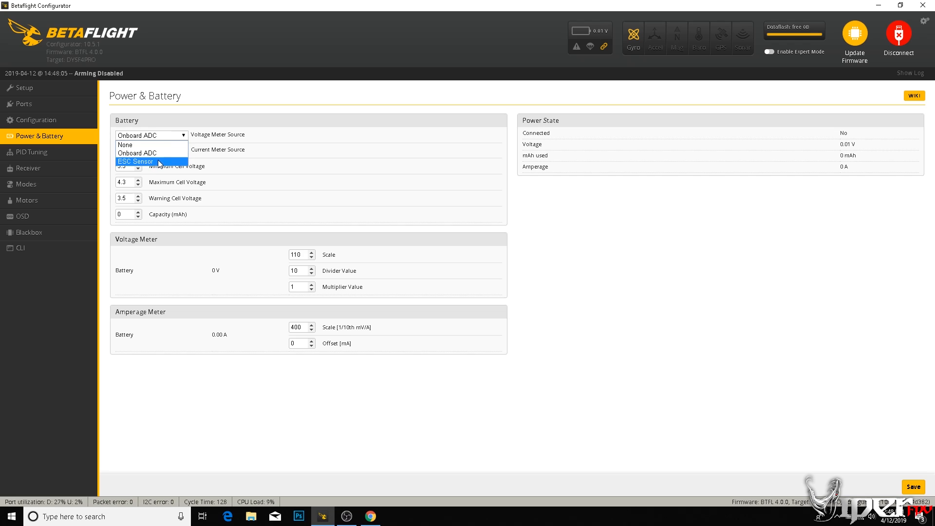
click(220, 104)
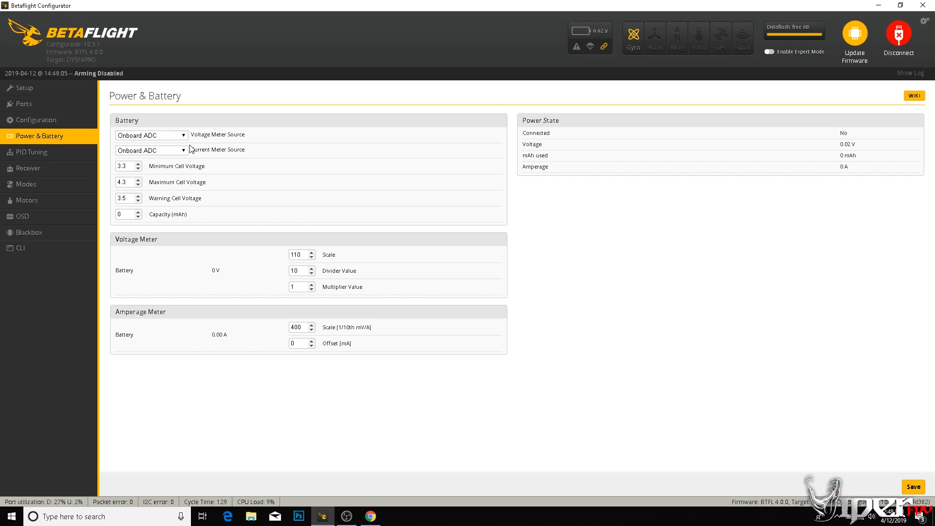
click(167, 152)
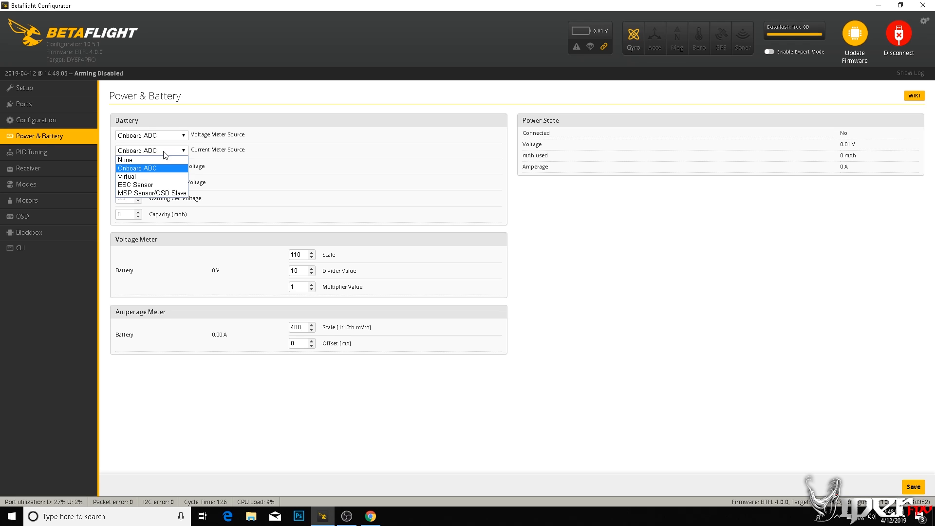
click(210, 115)
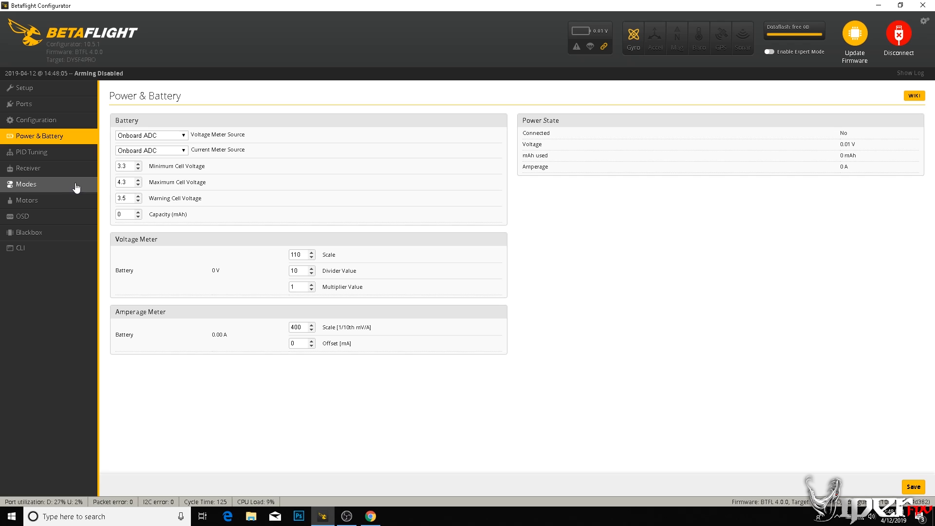
- Set the RC Rate to 1.05 for roll, pitch and yaw in the PID tuning settings
click(63, 157)
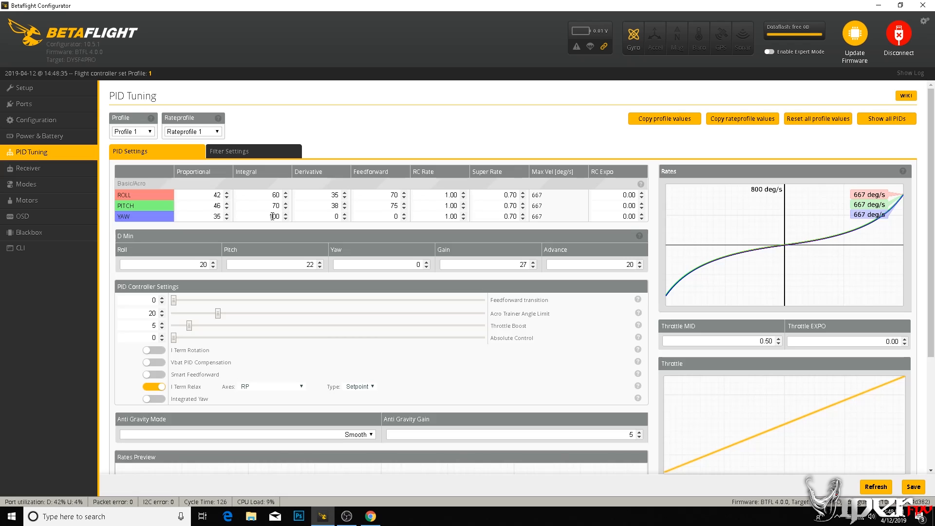
click(463, 194)
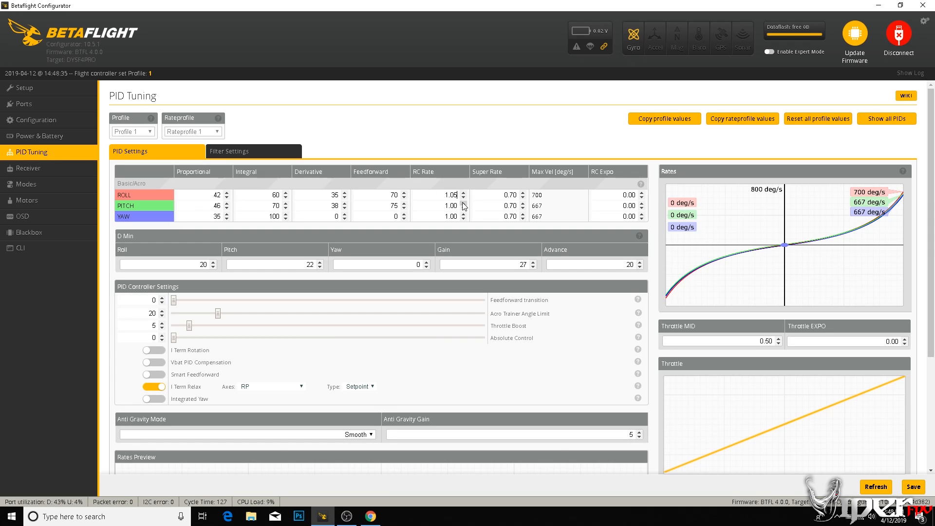
click(464, 204)
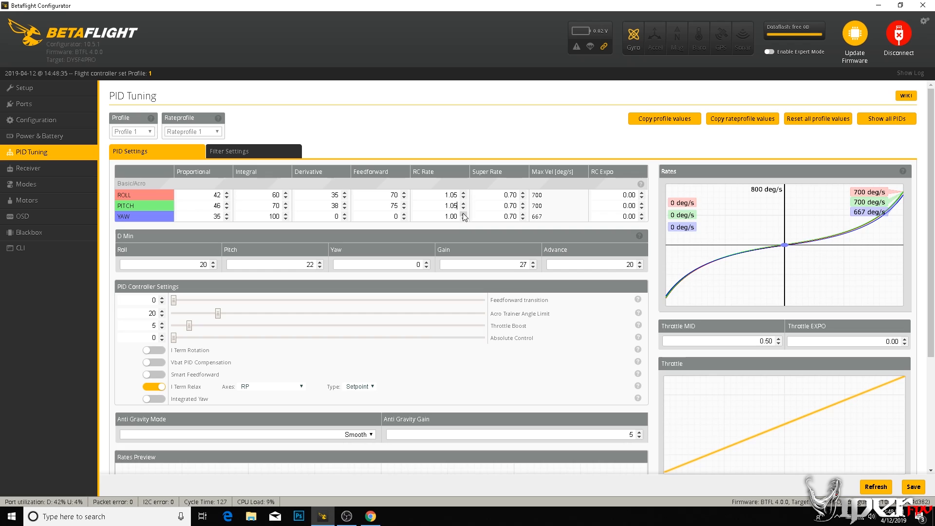
click(464, 214)
- Set the Super Rate to 0.79 for roll, pitch and yaw
click(523, 193)
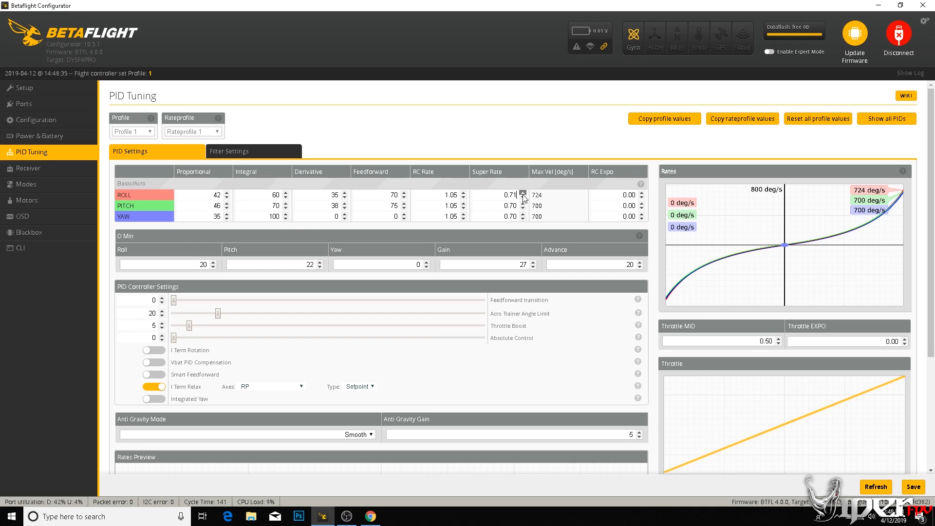
click(524, 193)
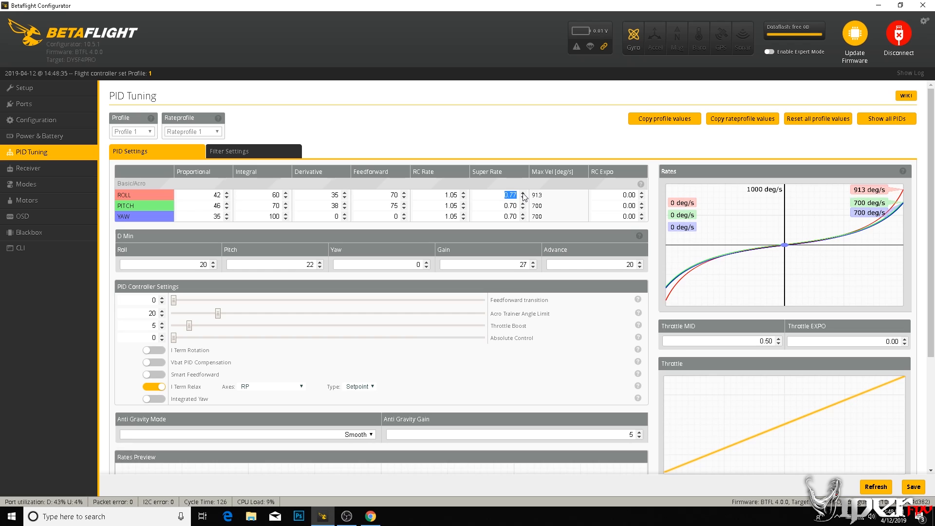
click(523, 193)
click(523, 193)
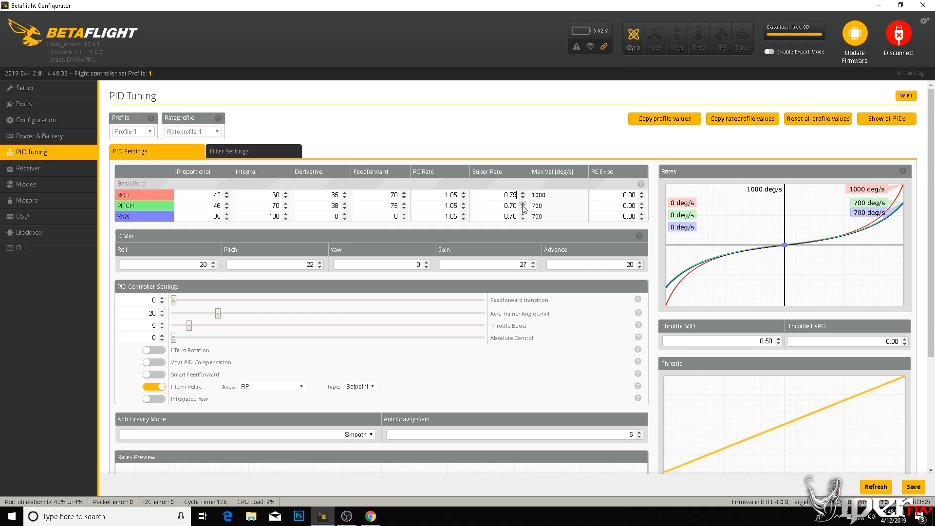
click(524, 204)
click(523, 215)
click(523, 215)
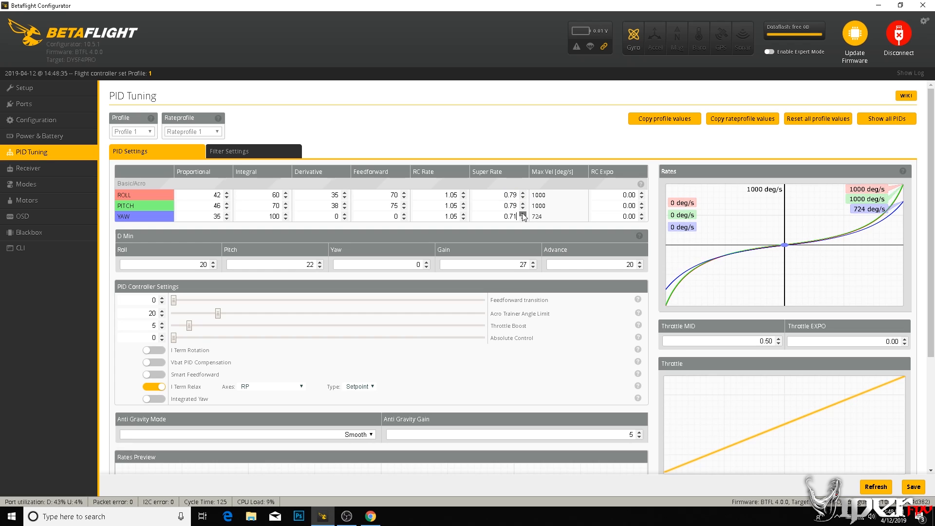
click(523, 215)
click(523, 214)
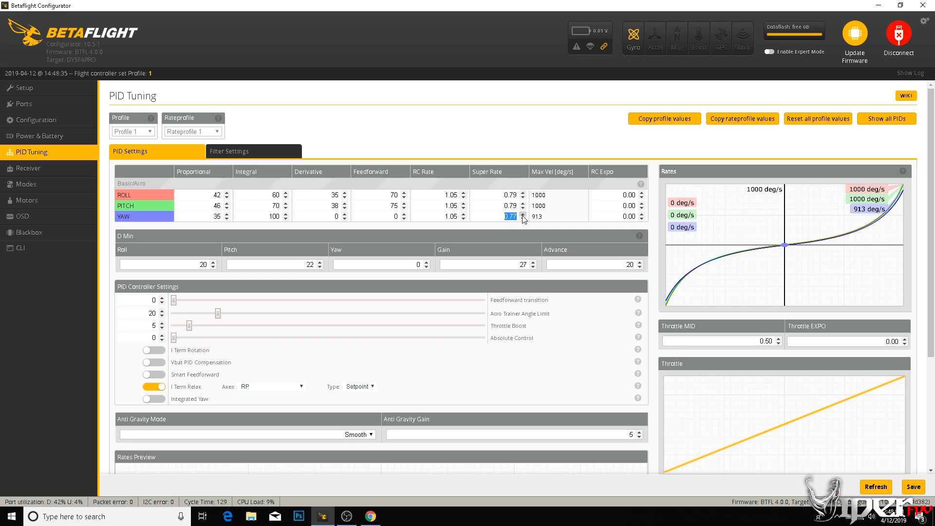
click(523, 214)
click(523, 214)
- Set the RC Expo to 0.30 for roll, pitch and yaw in the PID tuning settings
click(642, 194)
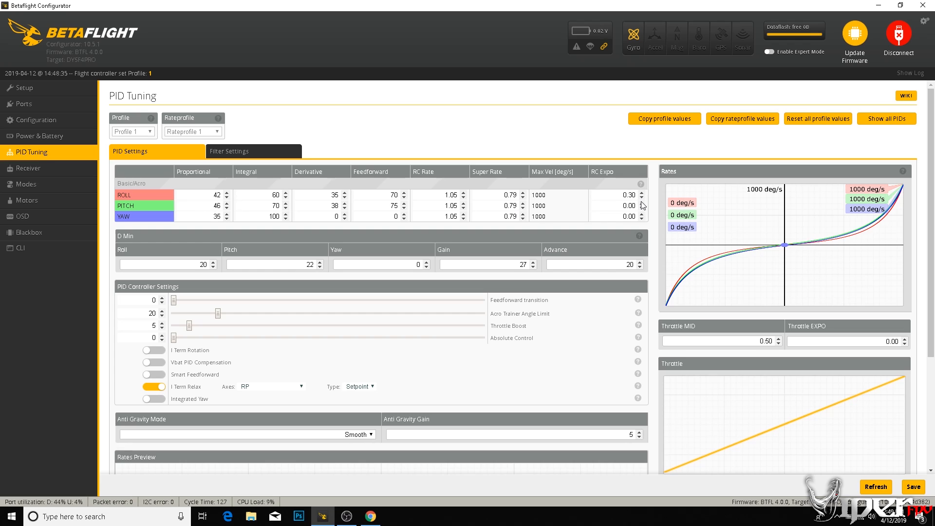
click(642, 204)
click(642, 204)
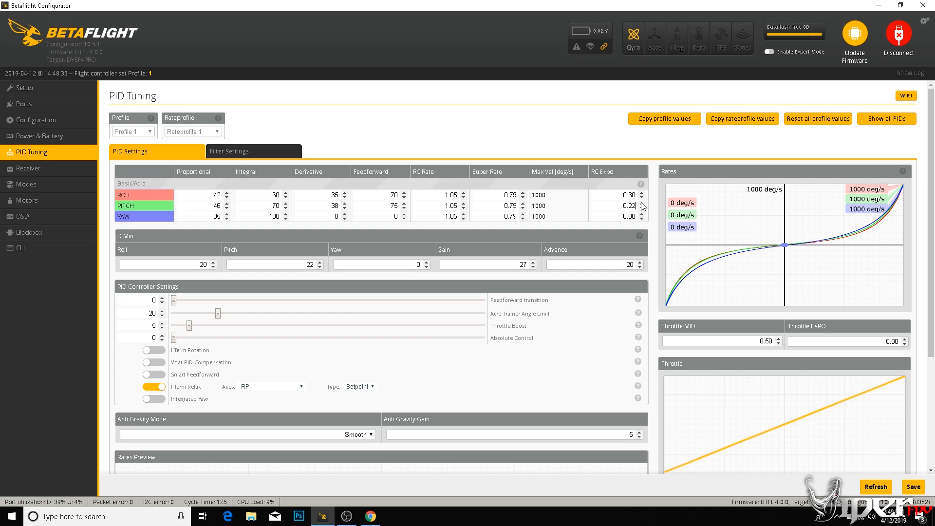
click(642, 205)
click(641, 214)
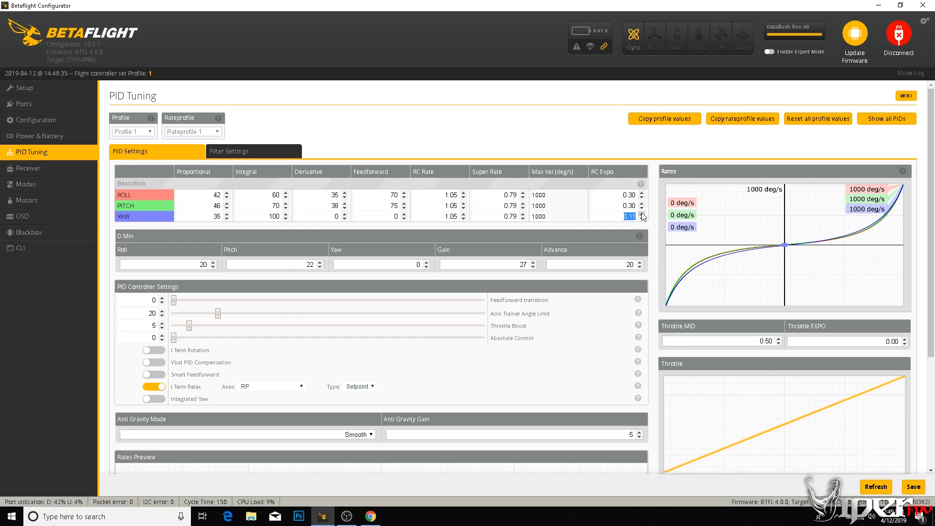
click(642, 214)
click(642, 215)
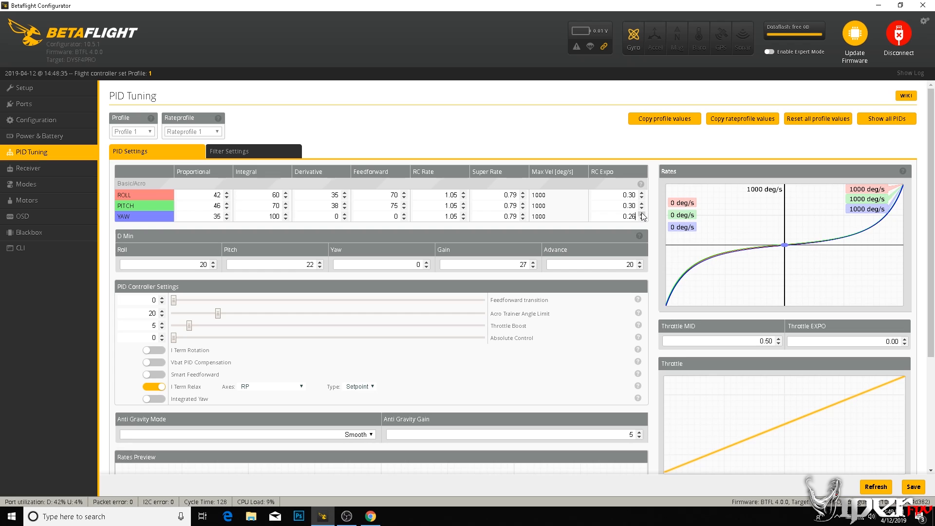
click(642, 214)
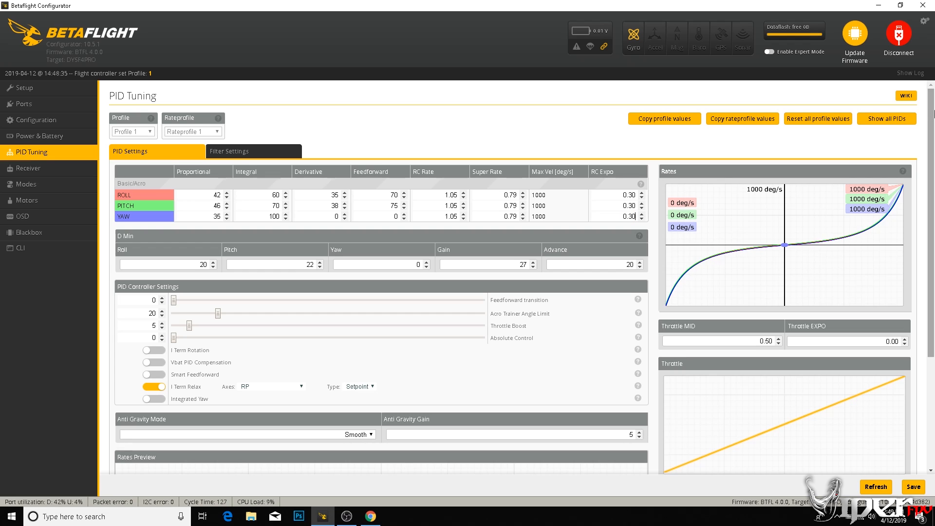
- Review the remaining PID controller, anti-gravity and throttle settings, and save the PID tuning
scroll(931, 168, down, 2)
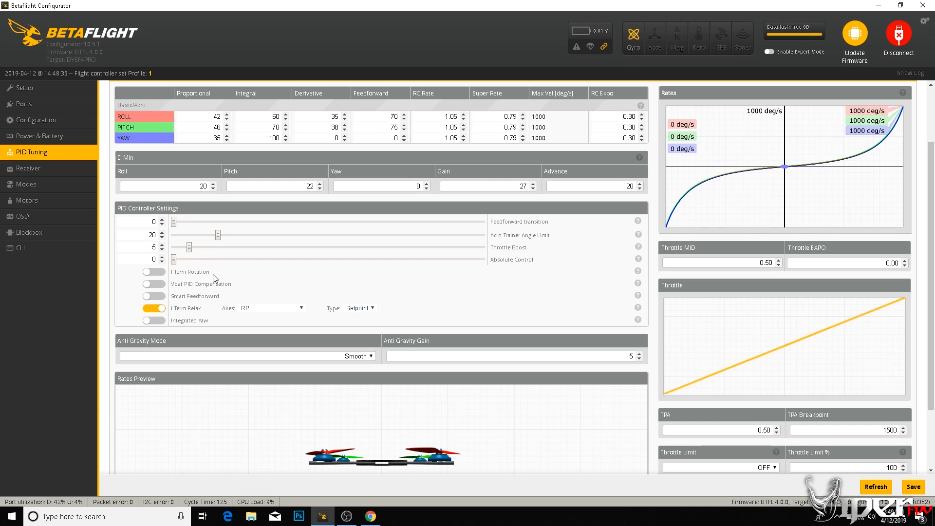
mouse_move(639, 273)
scroll(658, 319, down, 1)
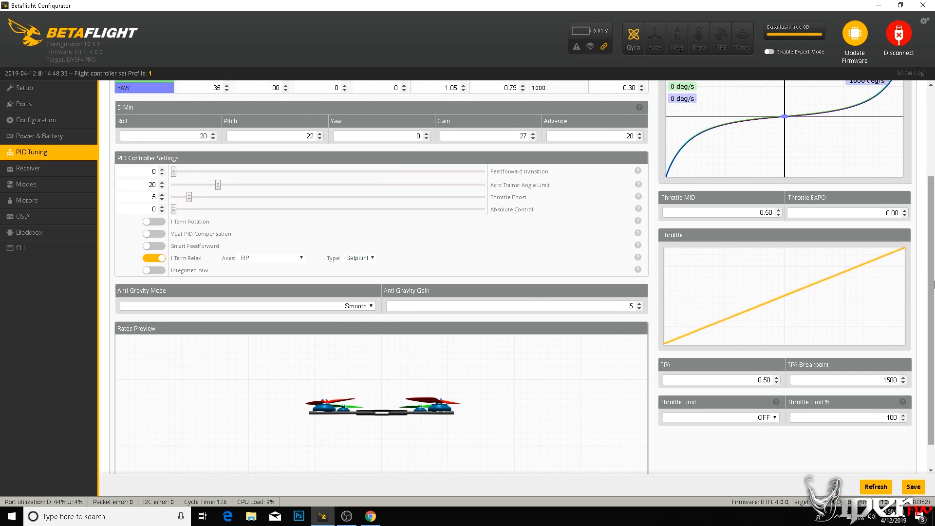
drag(933, 273, 925, 181)
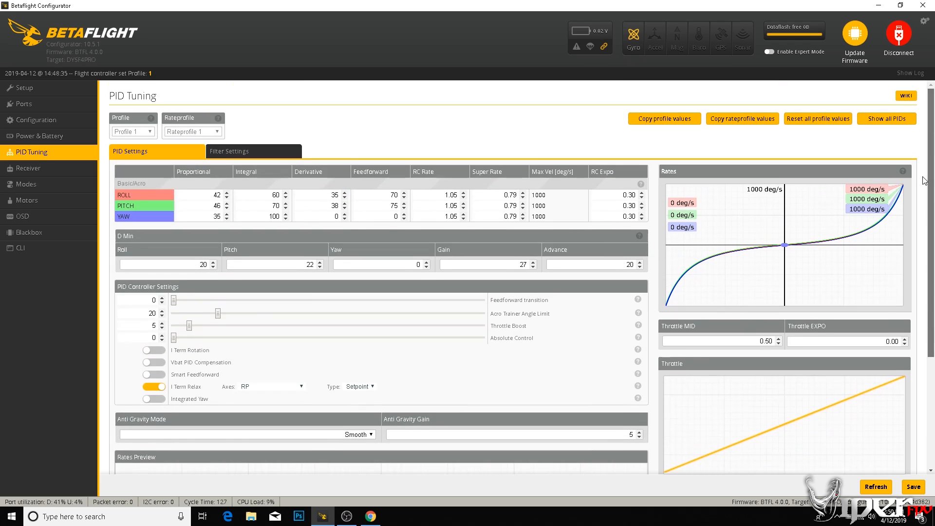
click(912, 487)
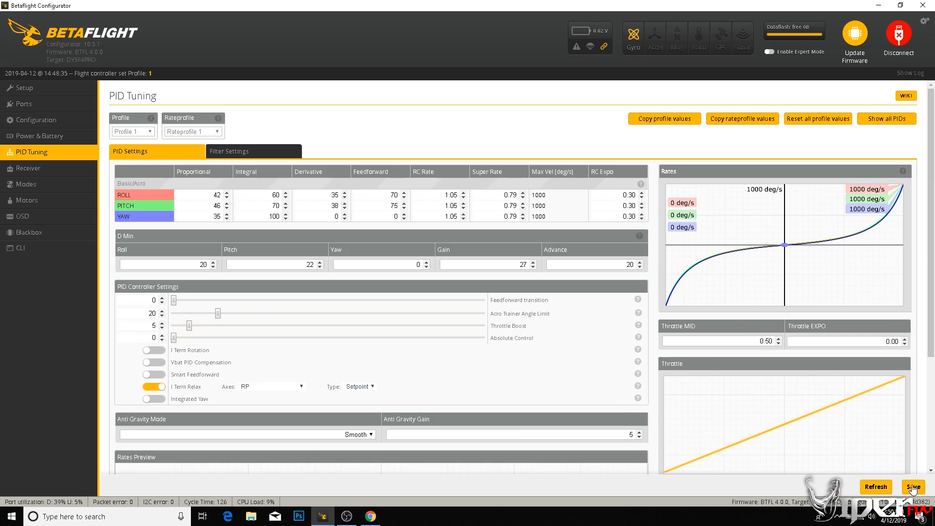
- Check the gyro and D Term filter settings, return to the PID settings and save again
click(266, 155)
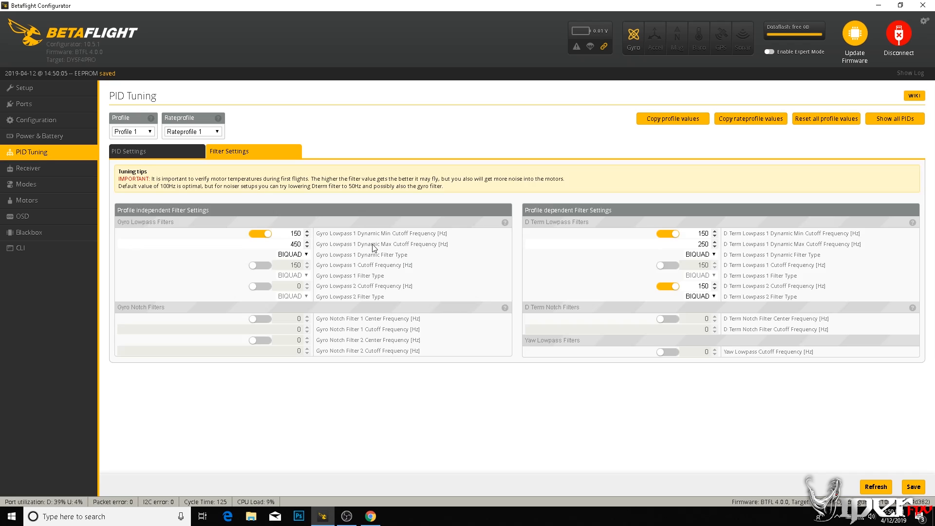
click(144, 154)
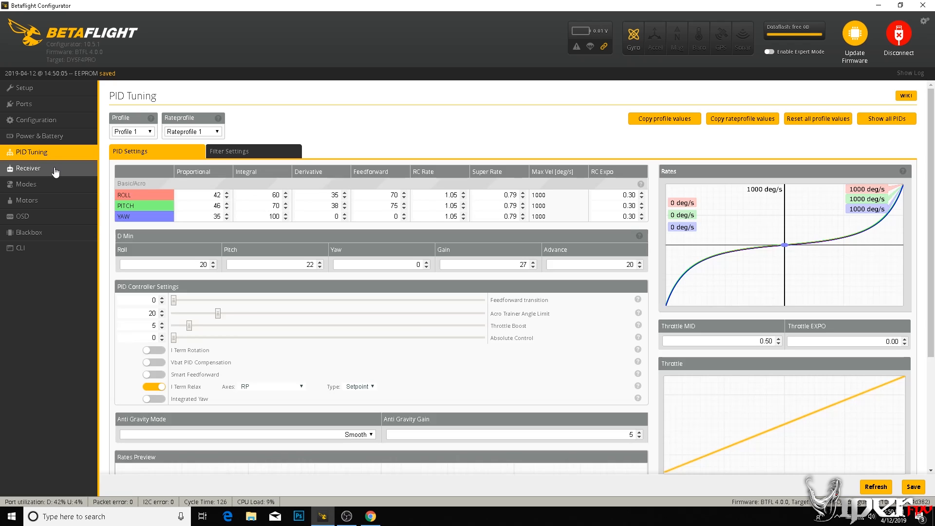
click(914, 487)
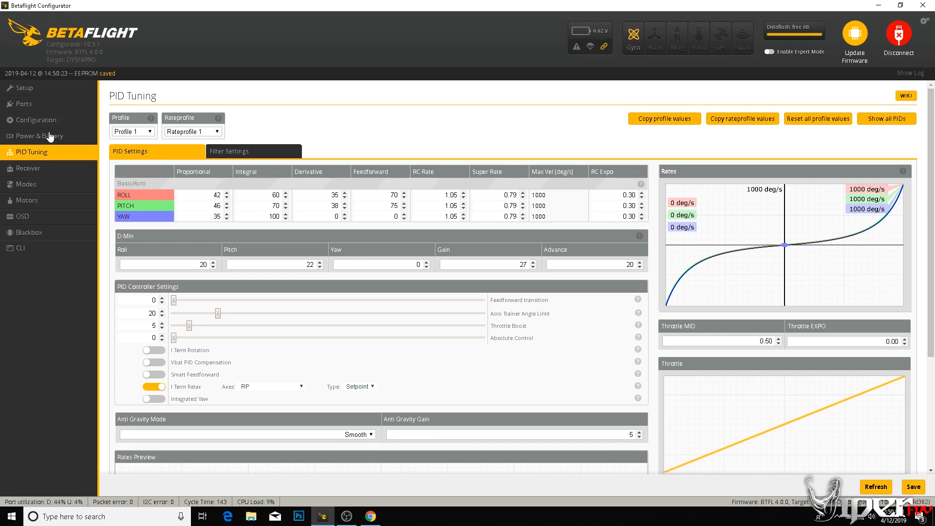
- Reconnect to the flight controller and set the receiver's channel map to Spektrum / Graupner / JR (TAER1234)
click(904, 32)
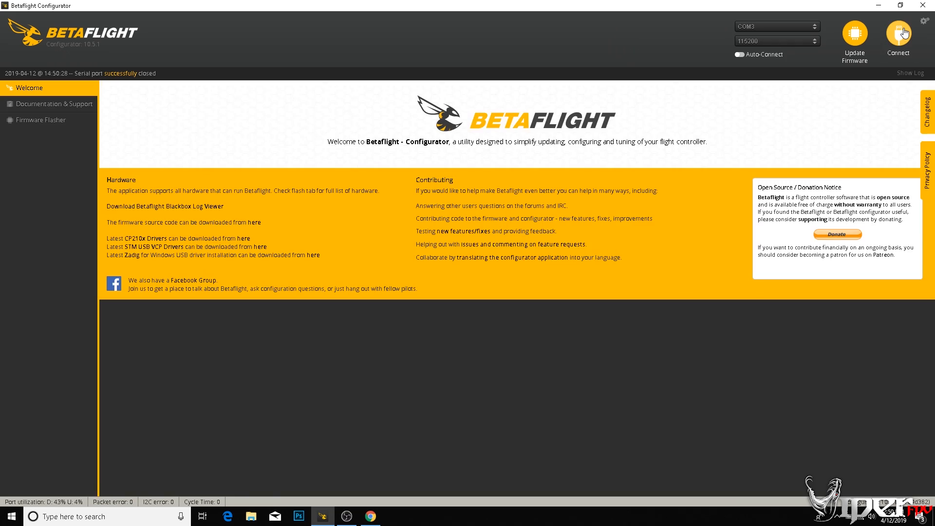
click(904, 32)
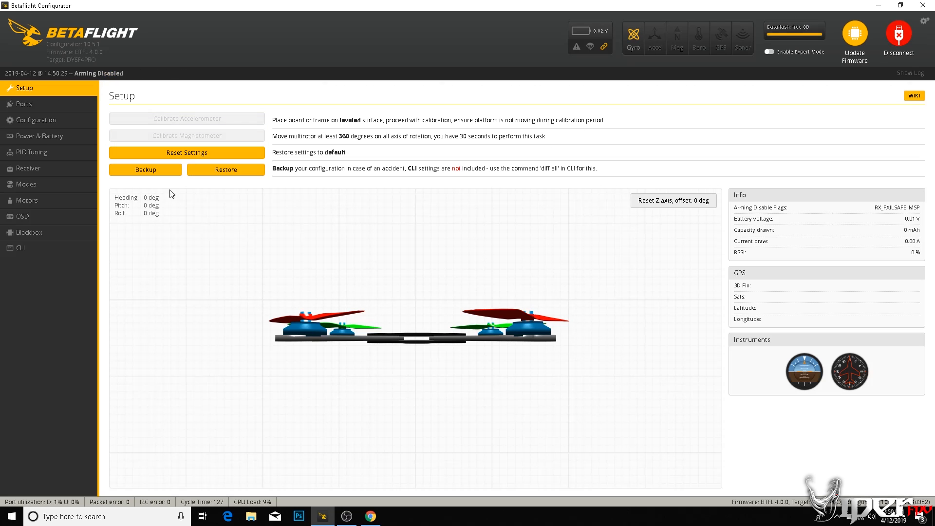
click(29, 169)
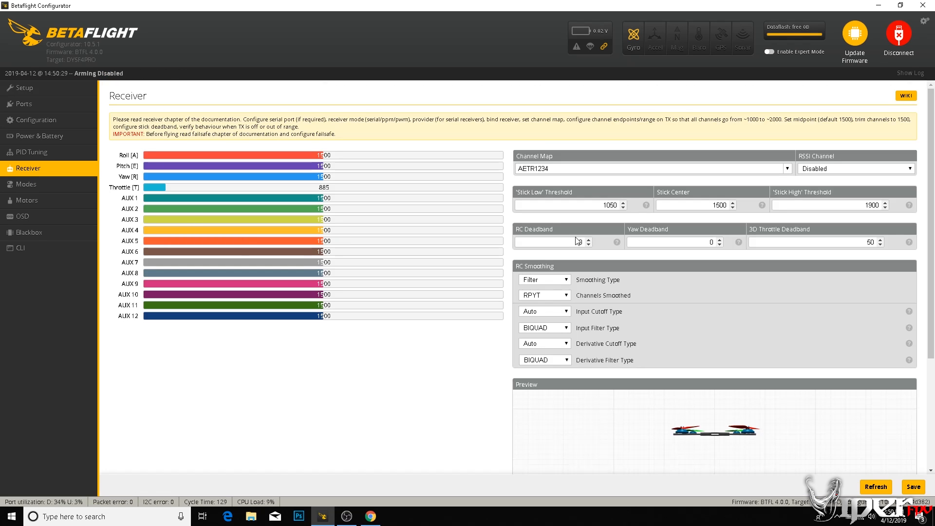
click(655, 166)
click(787, 168)
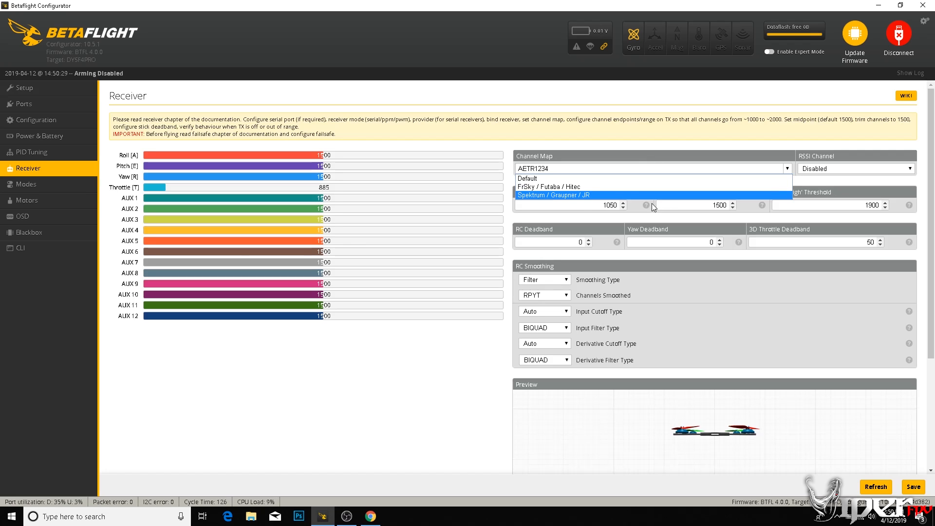
click(652, 203)
click(787, 169)
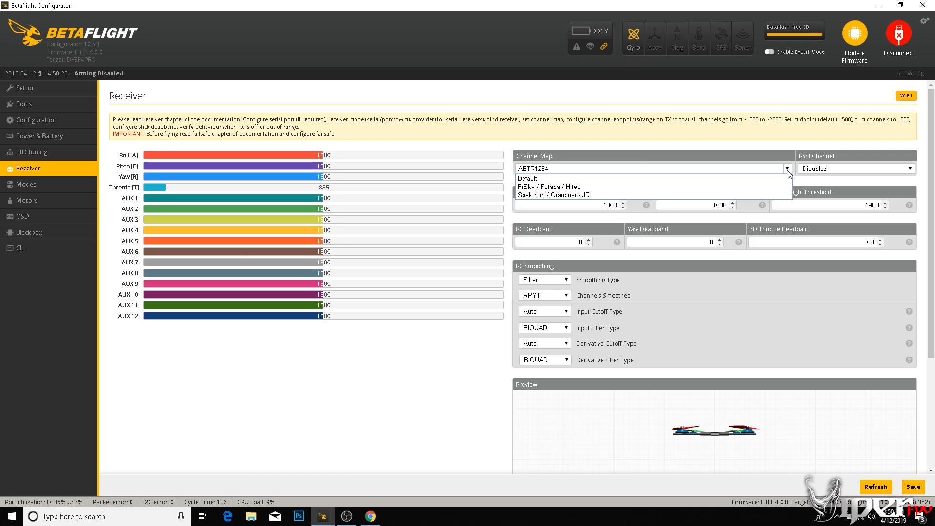
click(640, 190)
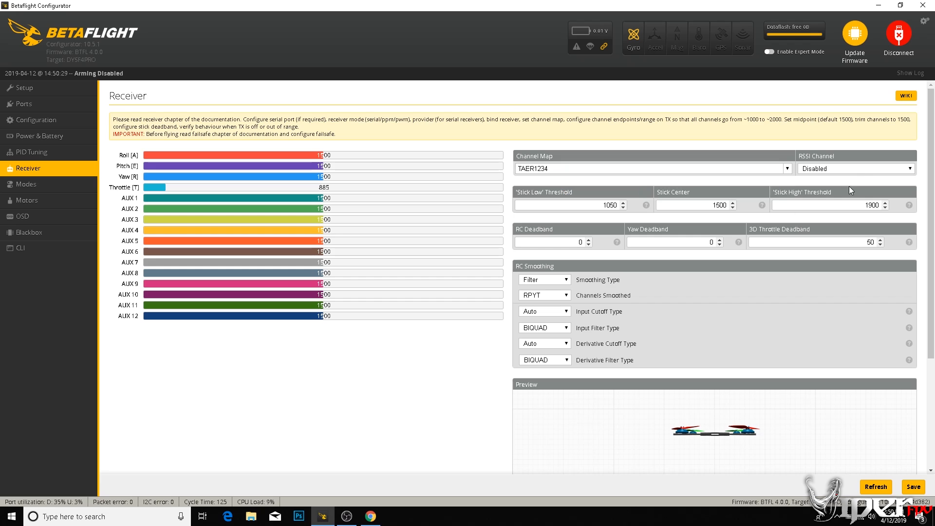
- Set the receiver's RSSI channel to AUX 8 and save the receiver settings
click(859, 168)
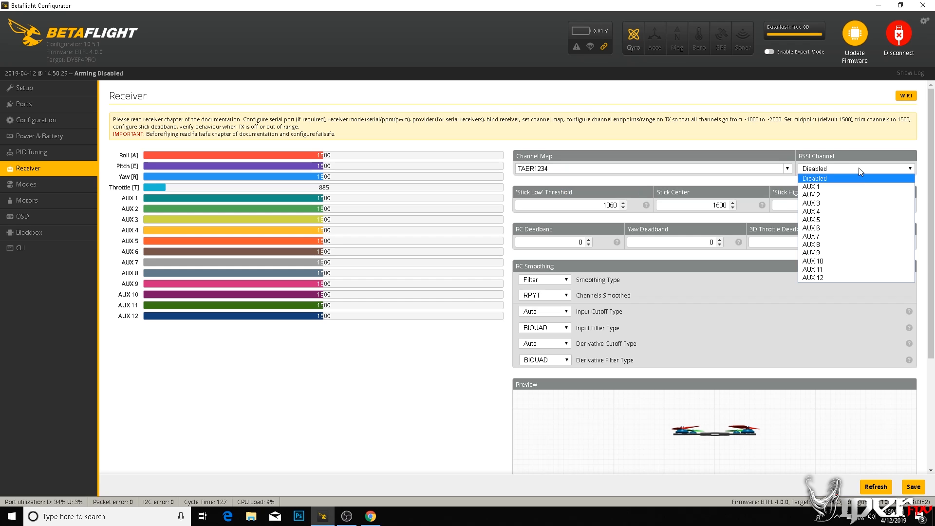
click(845, 245)
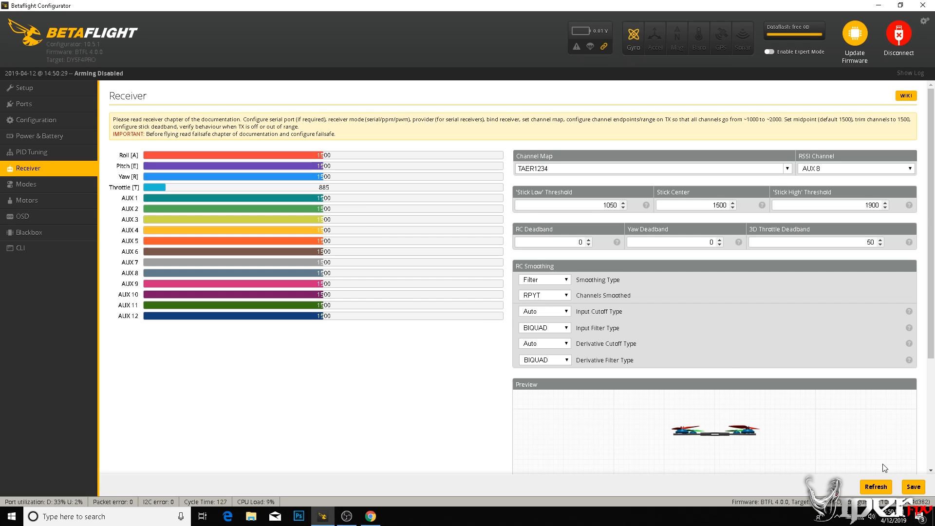
click(912, 488)
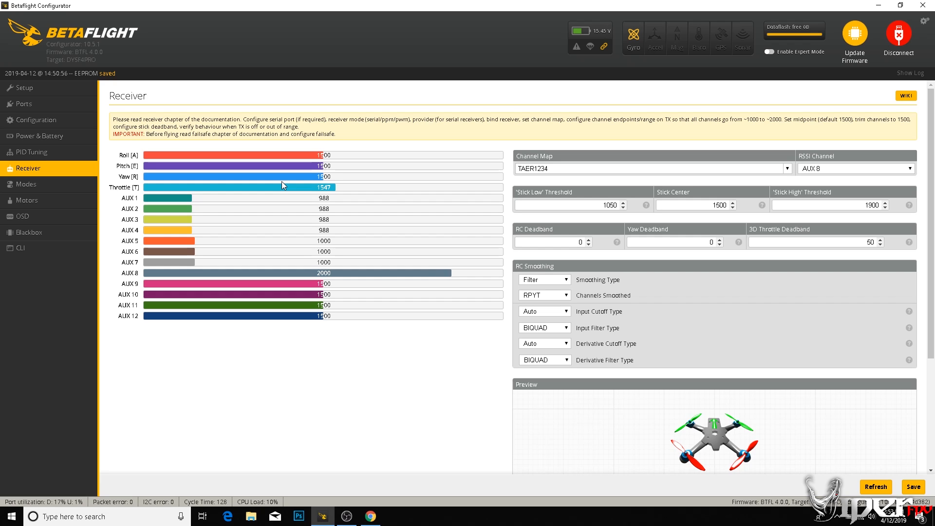
- Add a range for the ARM mode on AUX 1 from 1950 to 2100 and save the modes
click(67, 189)
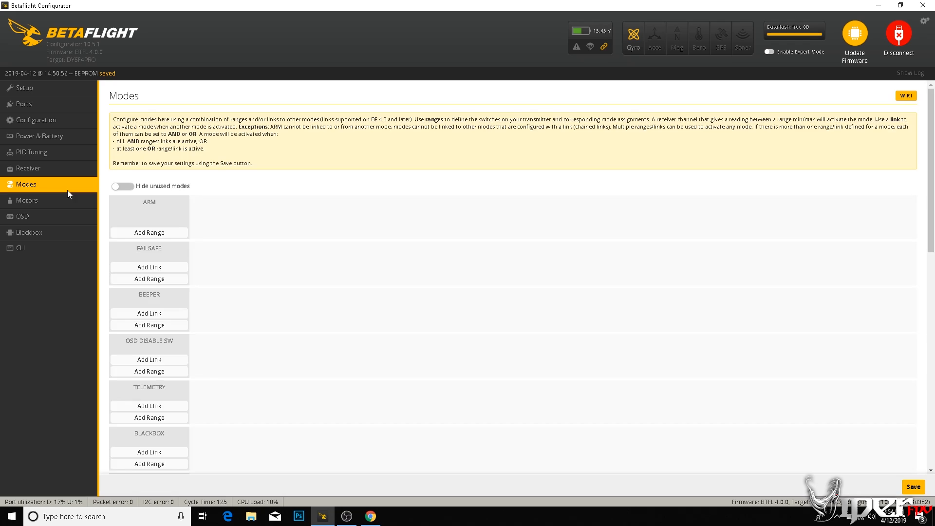
click(152, 234)
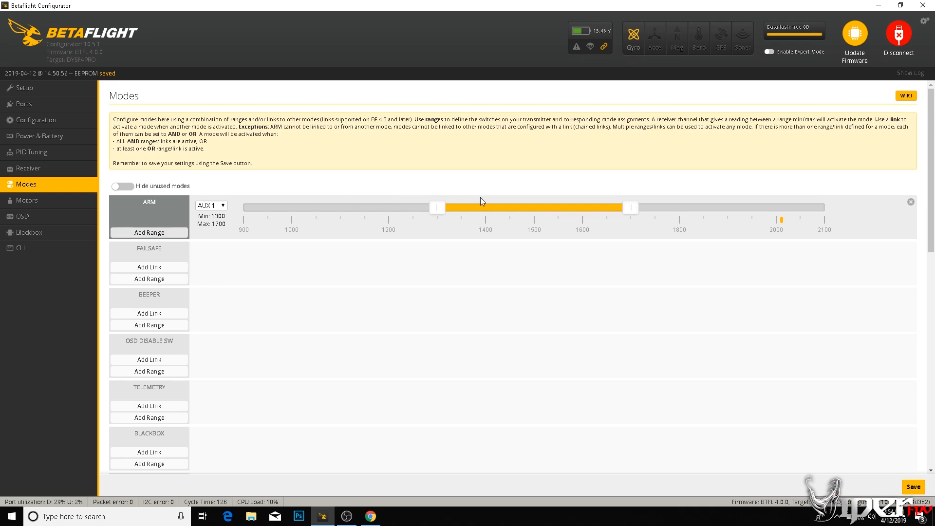
drag(490, 206, 707, 189)
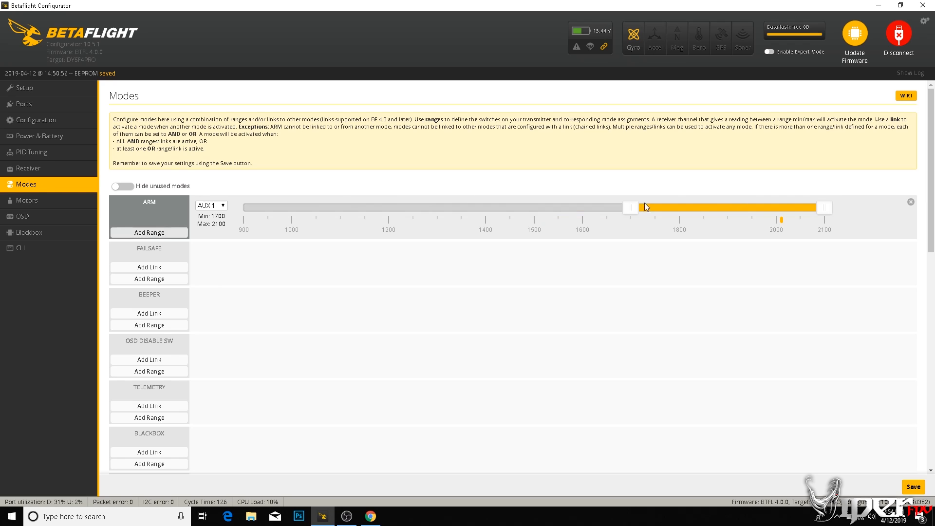
drag(630, 209, 747, 217)
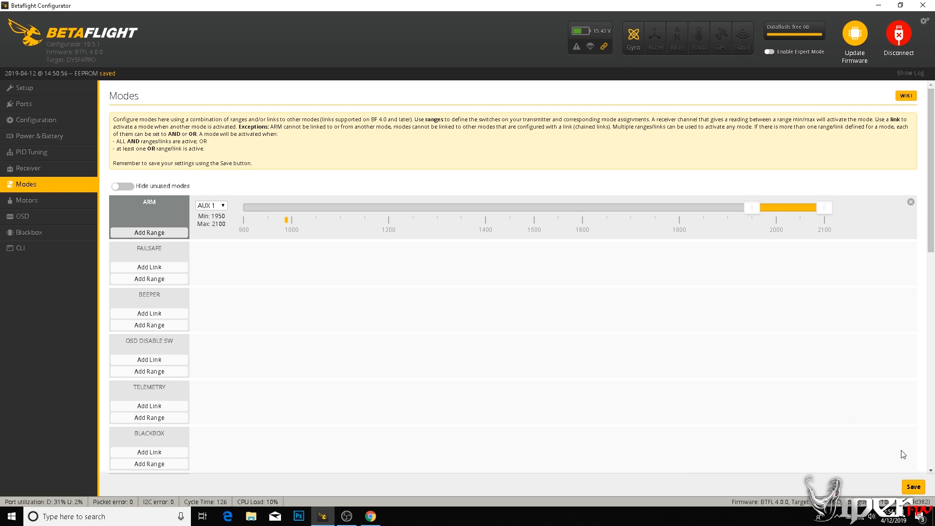
click(914, 487)
- Add a range for the BEEPER mode on AUX 3 from 1950 to 2100 and save the modes
click(150, 330)
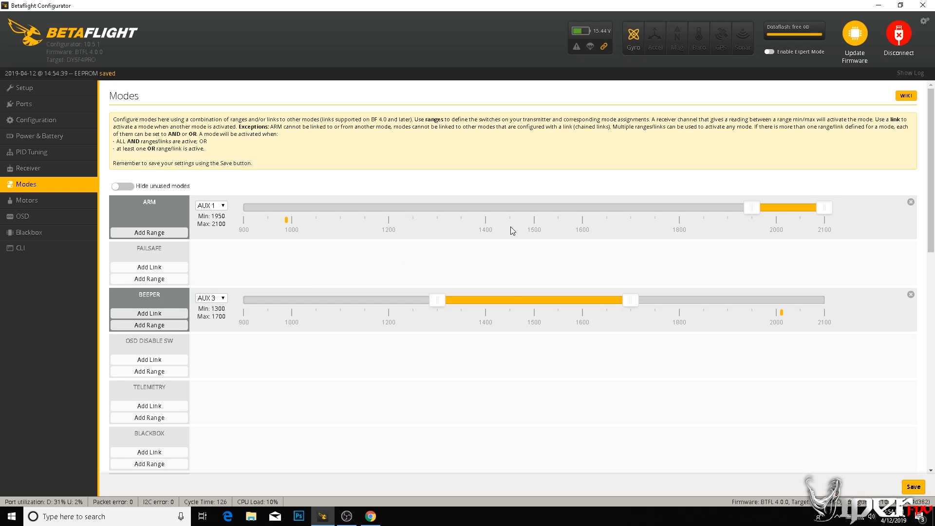
drag(509, 299, 781, 297)
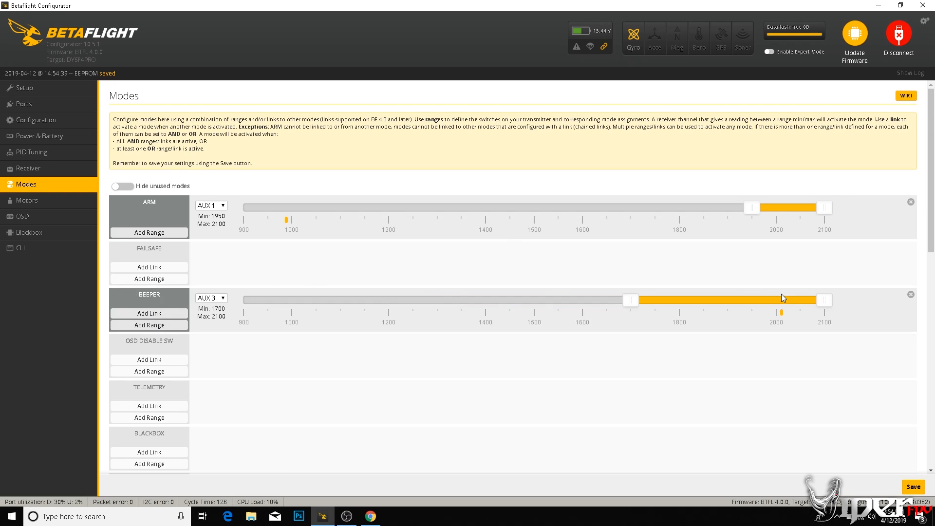
drag(630, 300, 754, 301)
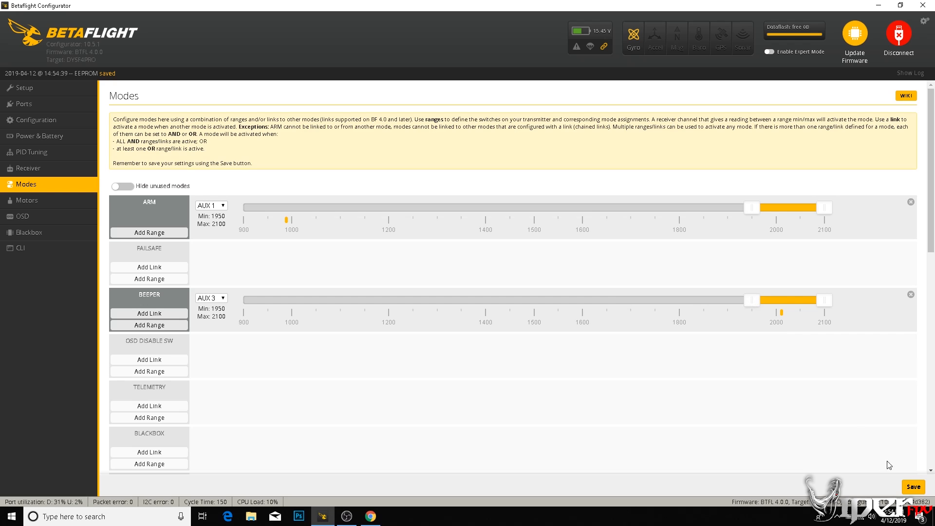
click(909, 487)
- Add a range for the FLIP OVER AFTER CRASH mode on AUX 2 from 1900 to 2100, without any mode link
drag(927, 179, 924, 362)
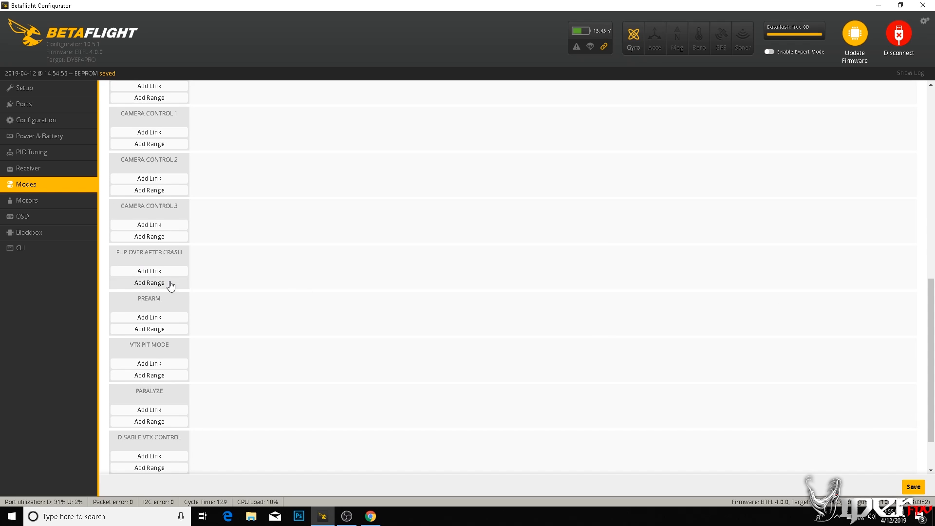
click(149, 271)
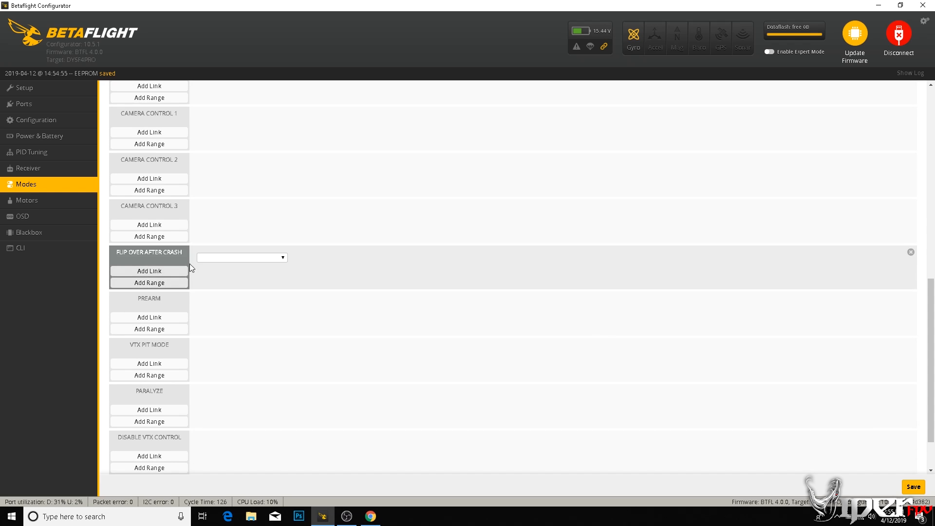
click(157, 283)
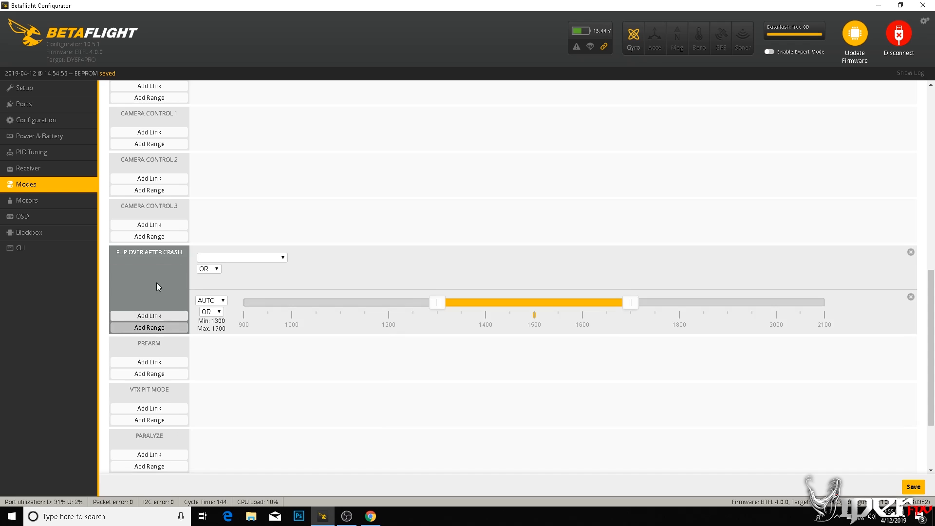
click(284, 258)
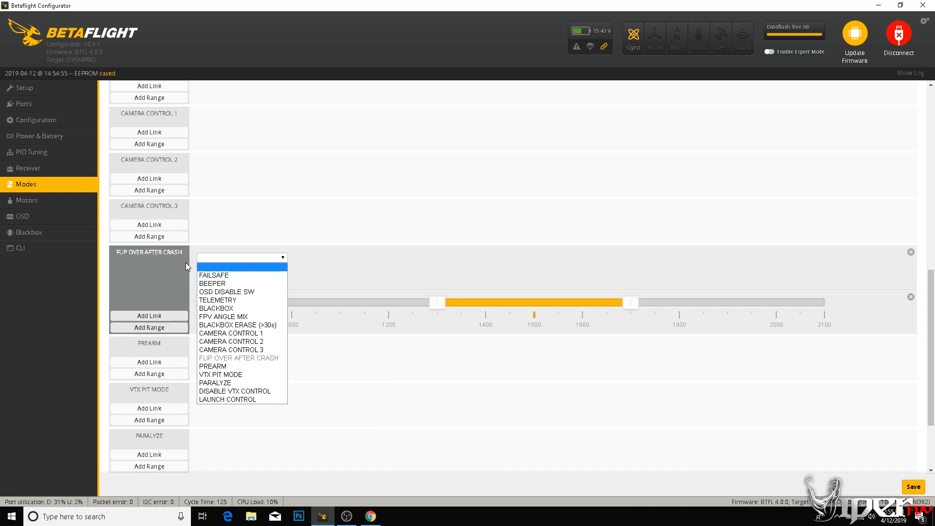
click(911, 252)
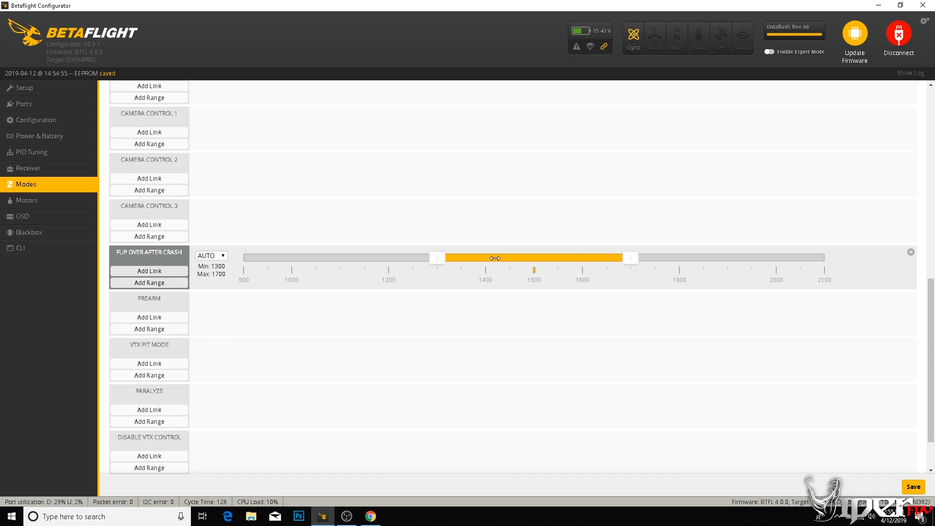
drag(495, 258, 758, 271)
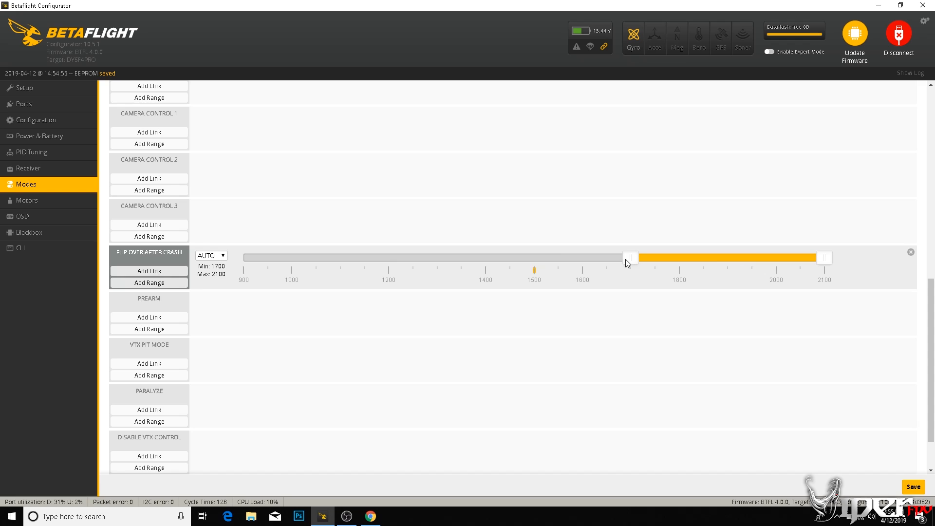
drag(626, 259, 723, 264)
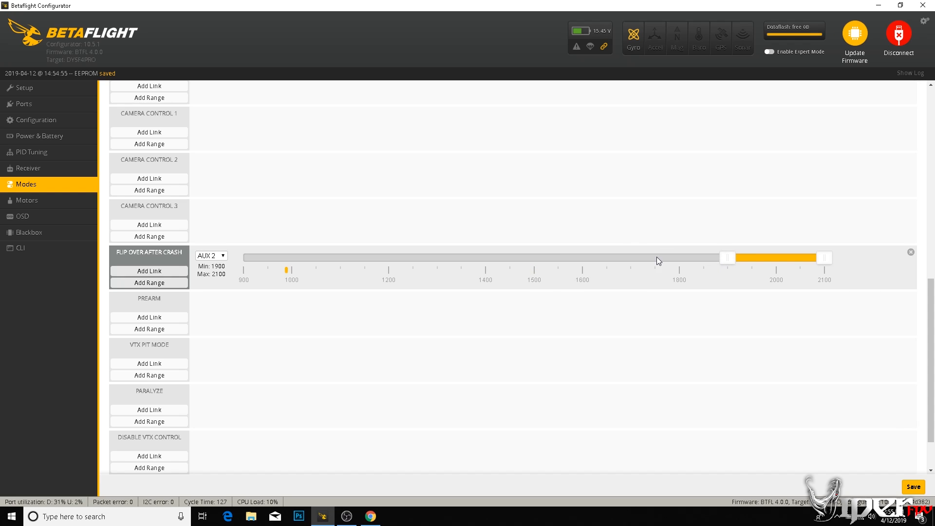
- Save the modes, add a range for the LAUNCH CONTROL mode on AUX 4 from 1925 to 2100, and save again
click(913, 486)
scroll(932, 350, down, 1)
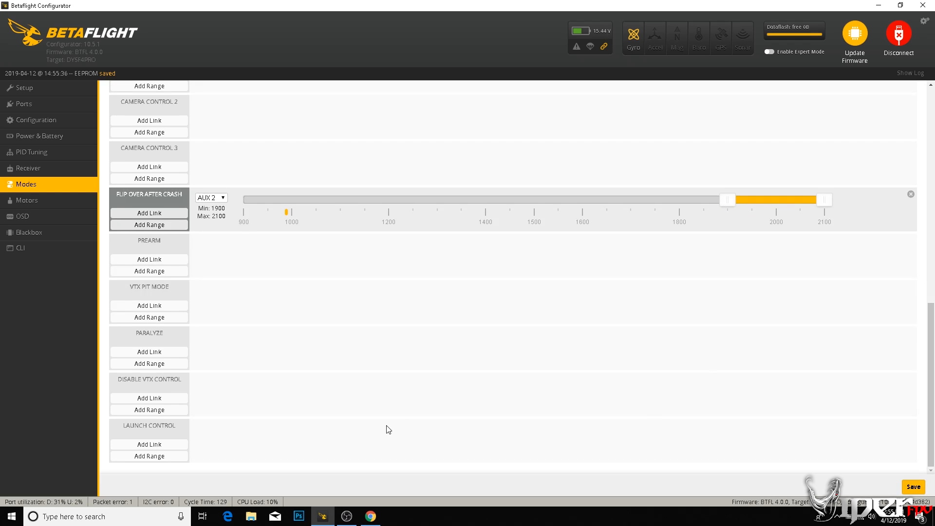
click(149, 456)
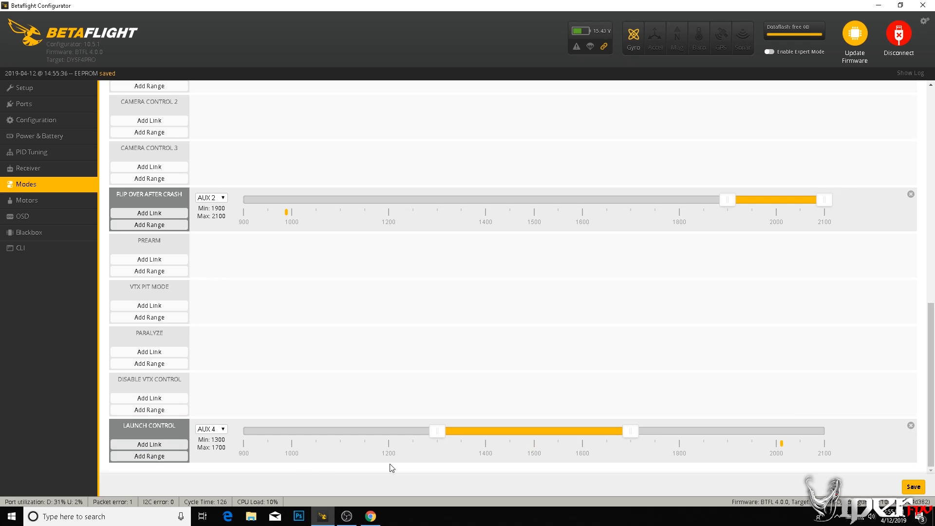
drag(511, 431, 704, 431)
drag(629, 431, 724, 437)
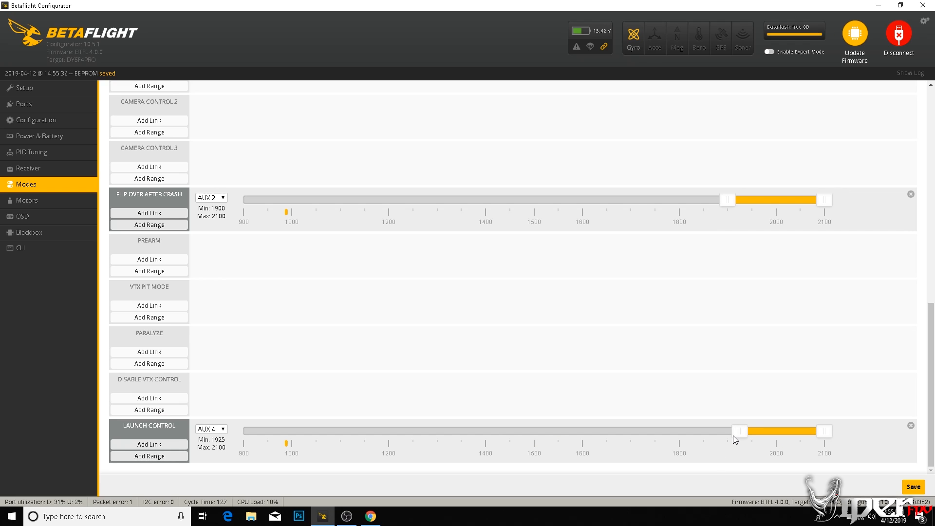
click(914, 488)
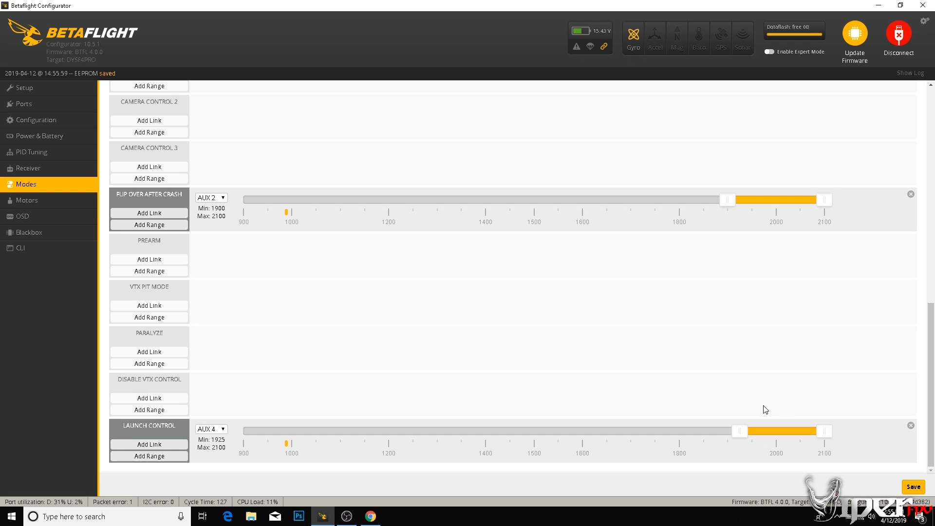
- Keep OSD Profile 1 active and enable only Rssi Value, Timer 2, Warnings and Avg Cell Voltage in it, clearing Warnings from profiles 2 and 3
click(33, 220)
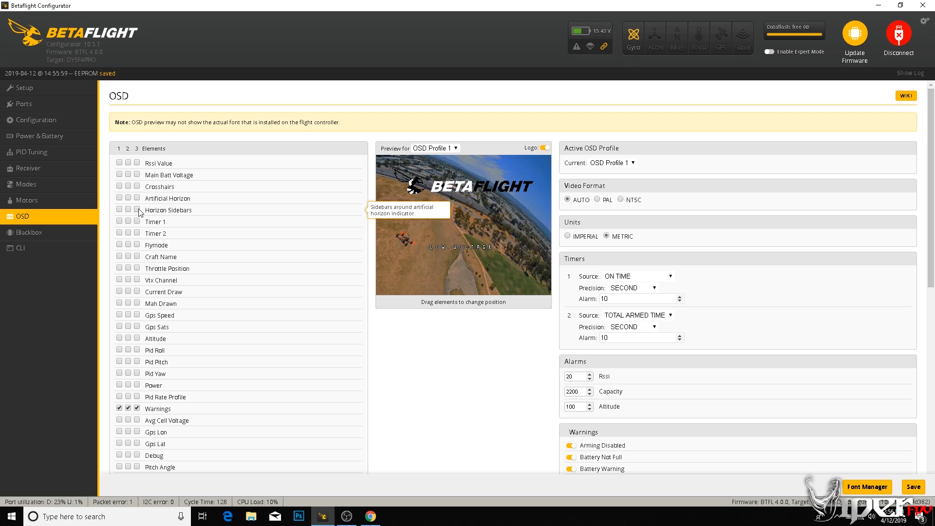
click(616, 165)
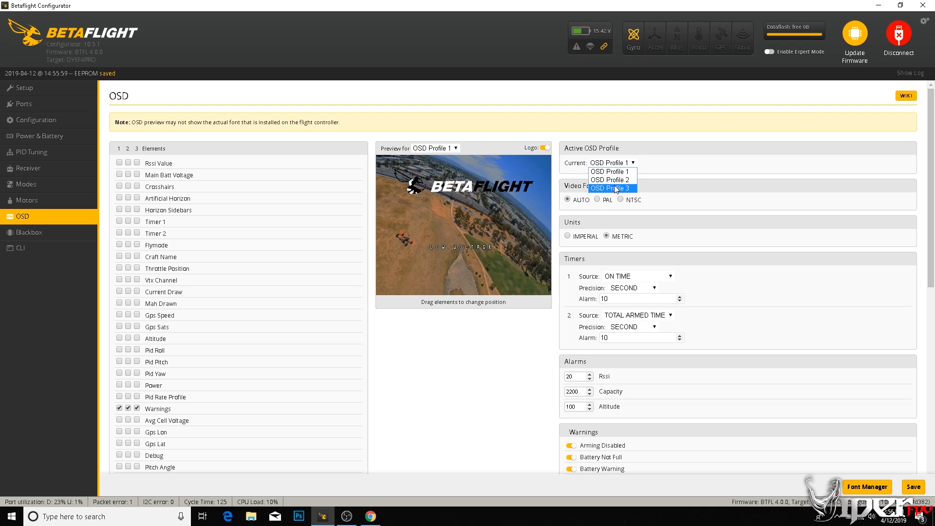
click(609, 171)
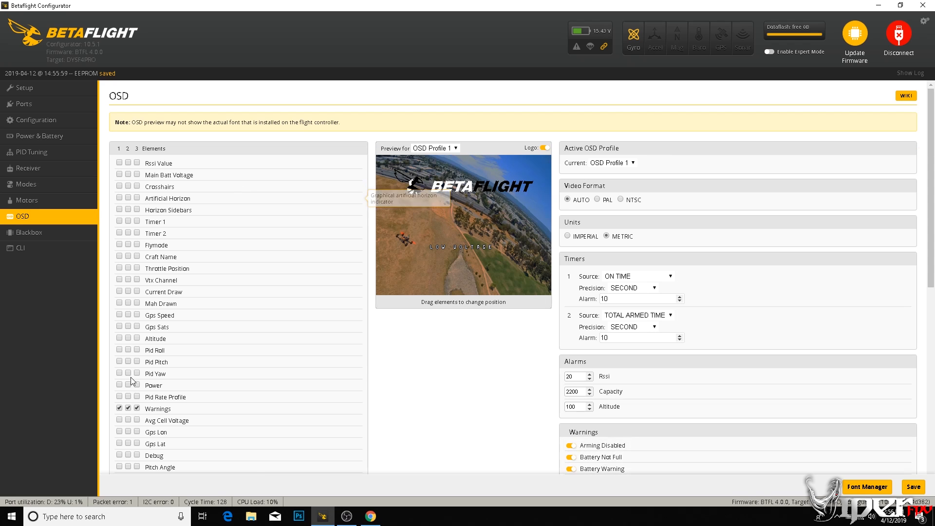
click(128, 408)
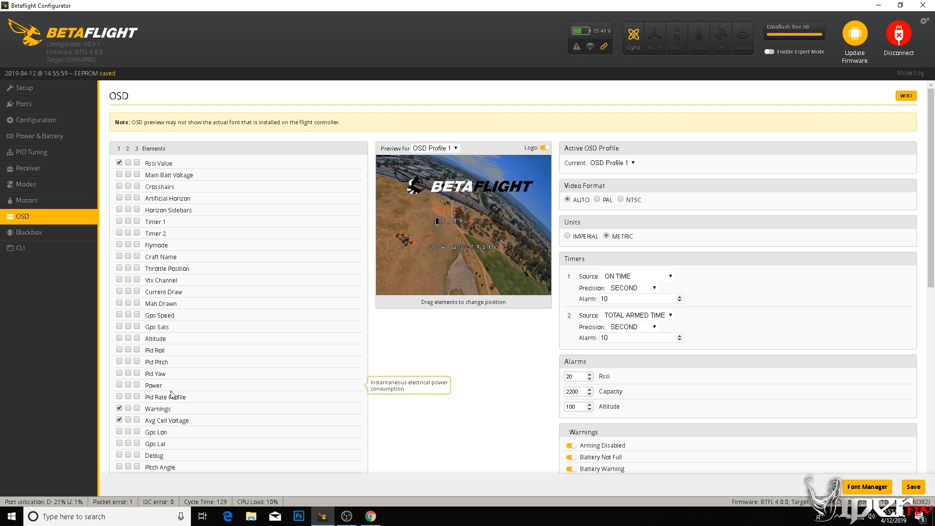
click(119, 232)
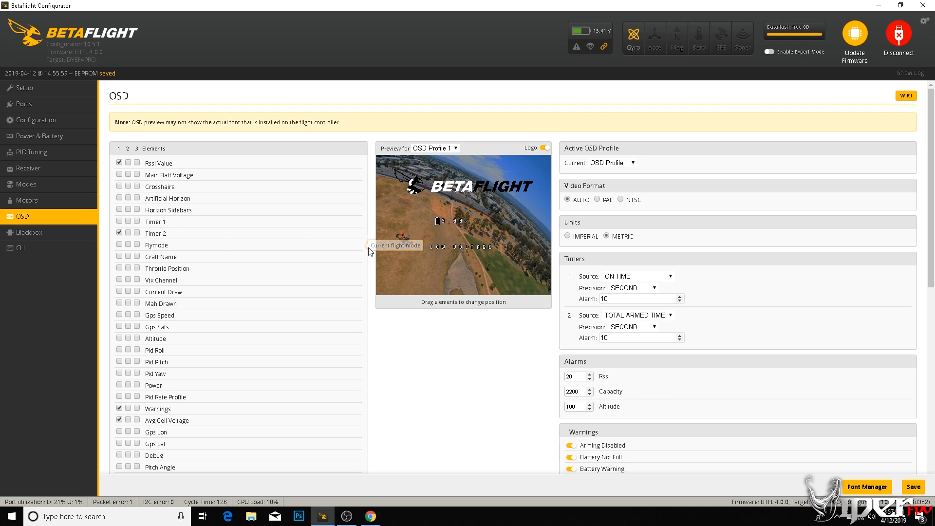
- Switch the OSD video format to NTSC and place the average cell voltage in the preview's lower-right corner with Timer 2 directly beneath it
drag(455, 224, 511, 265)
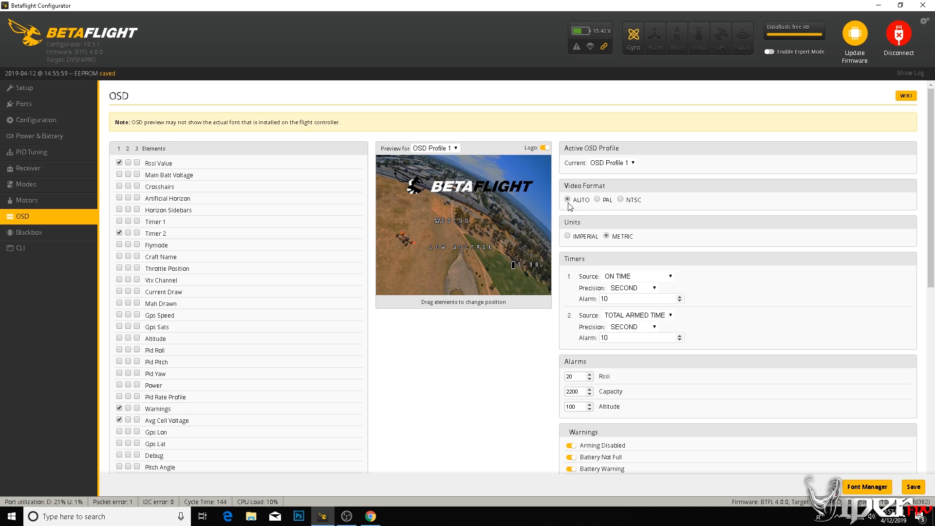
click(620, 200)
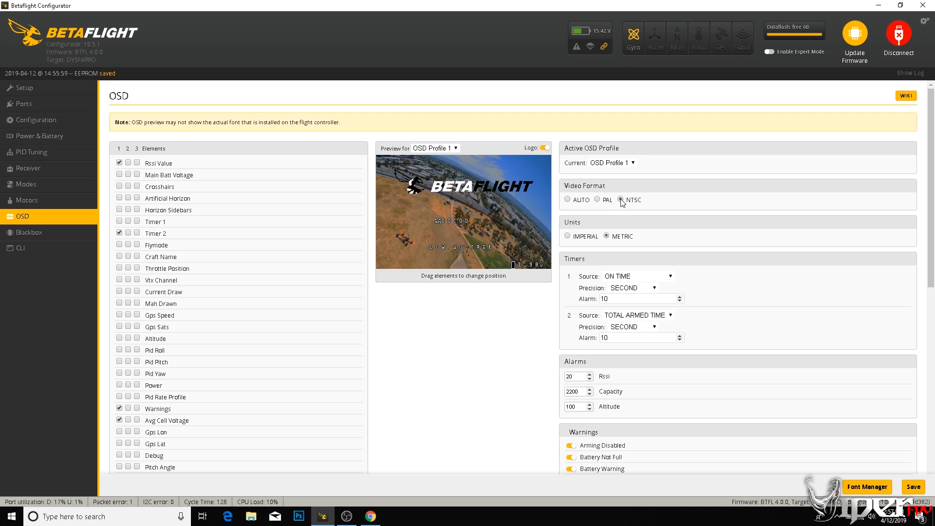
drag(515, 265, 514, 249)
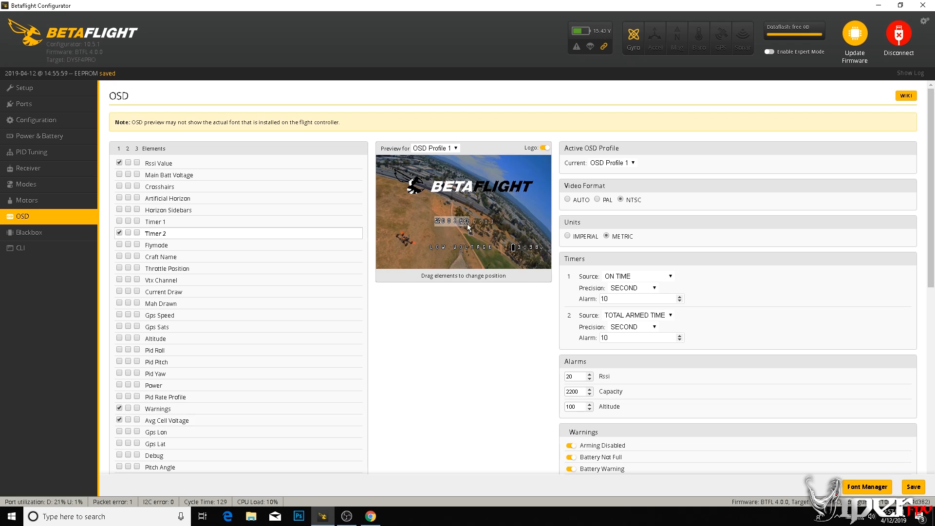
drag(462, 222, 512, 256)
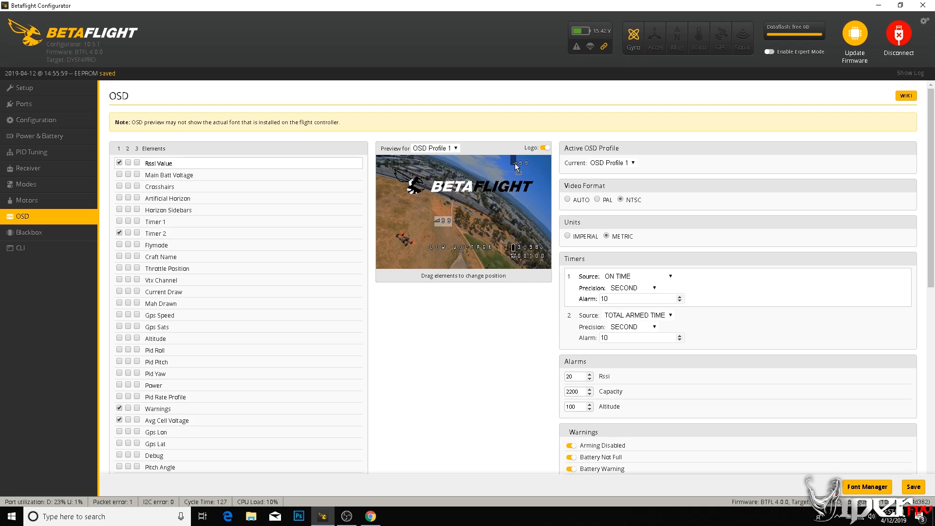
- Place the RSSI value in the OSD preview's upper-right corner and the warnings at its top centre, hide the logo, and save
drag(515, 163, 528, 161)
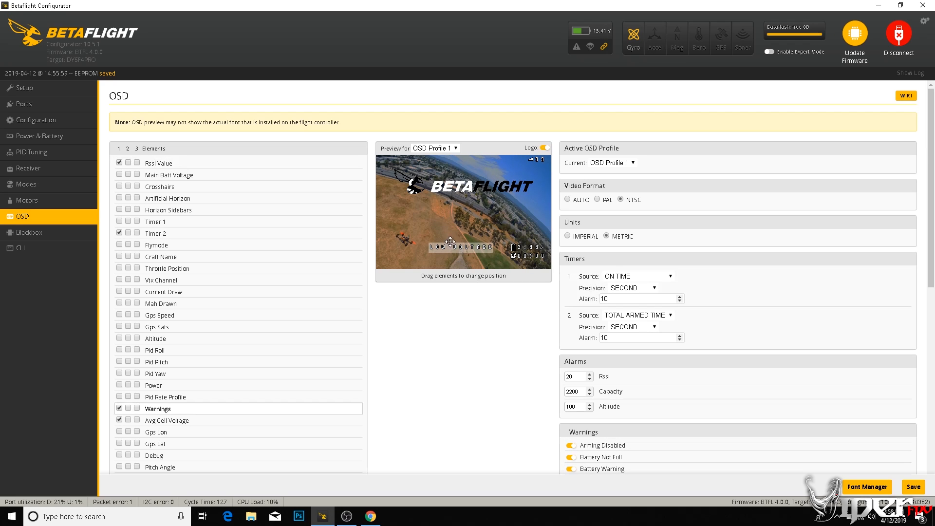
drag(450, 242, 441, 168)
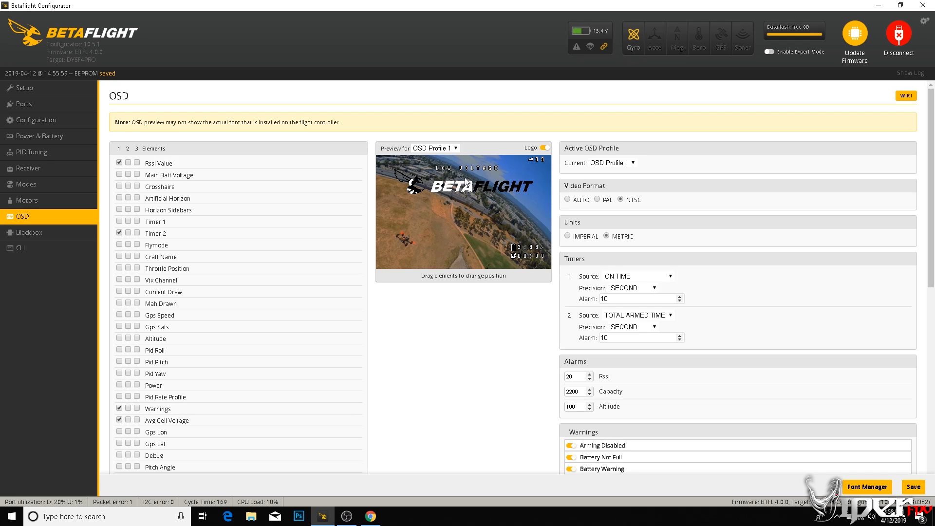
click(544, 148)
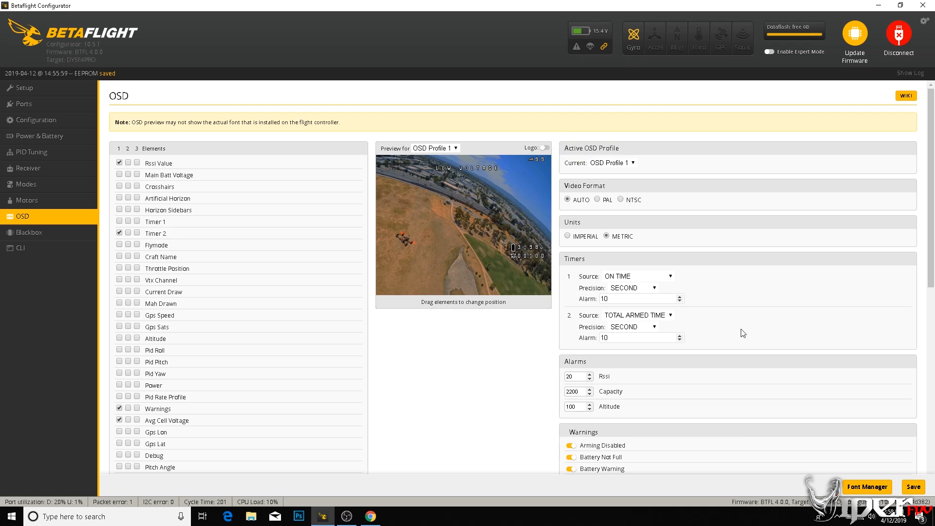
click(914, 487)
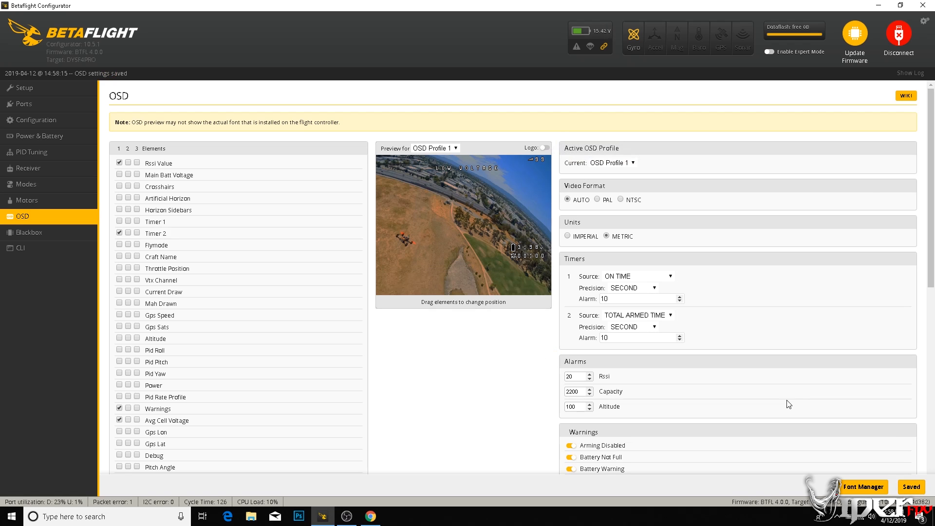
- Turn off Max Speed, Max Current and Used Mah in the post flight statistics and save the OSD settings
drag(930, 139, 930, 252)
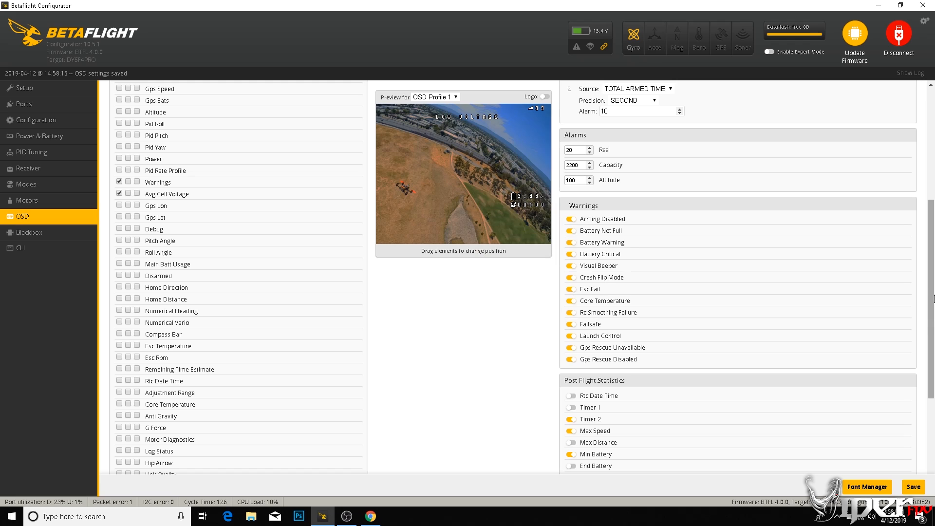
drag(933, 298, 929, 369)
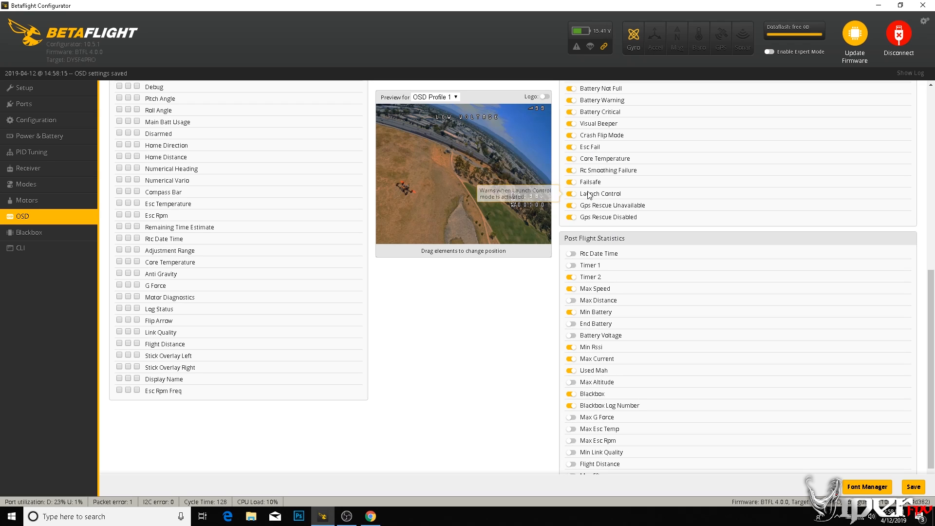
click(572, 289)
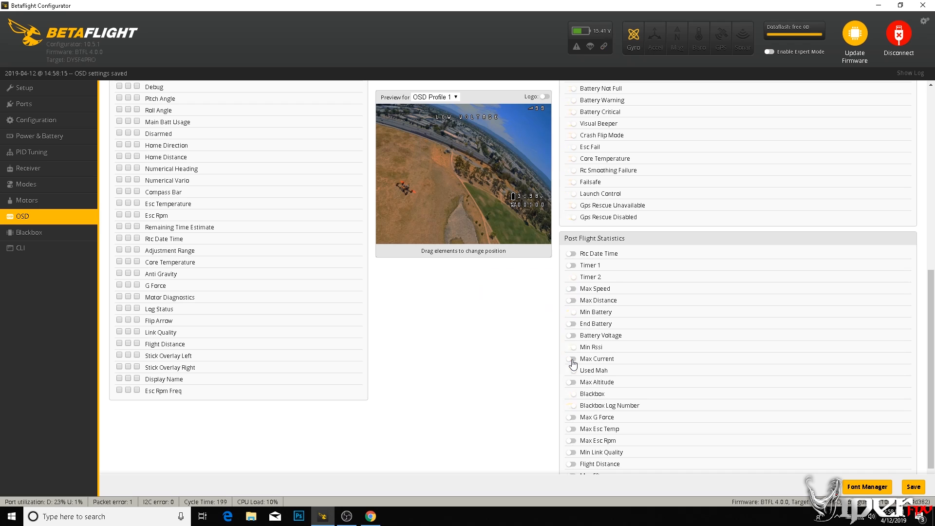
click(572, 360)
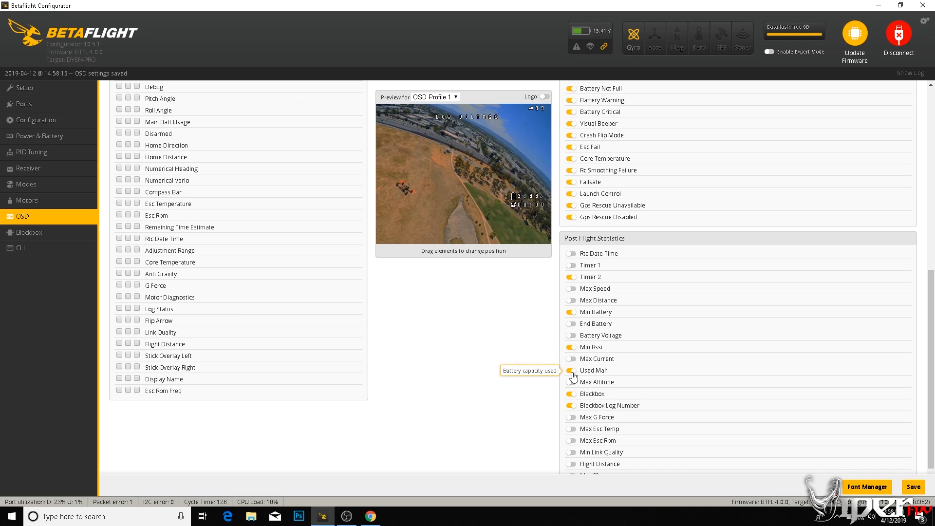
click(572, 373)
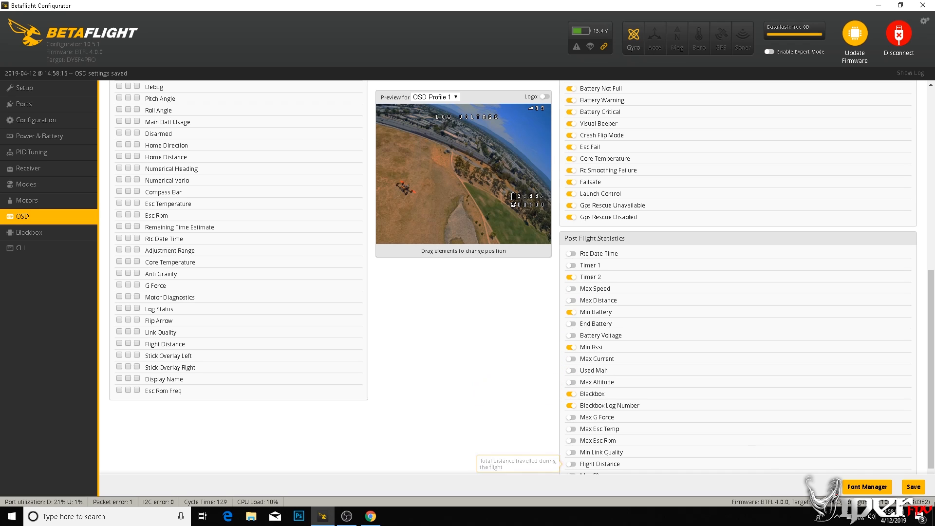
click(914, 487)
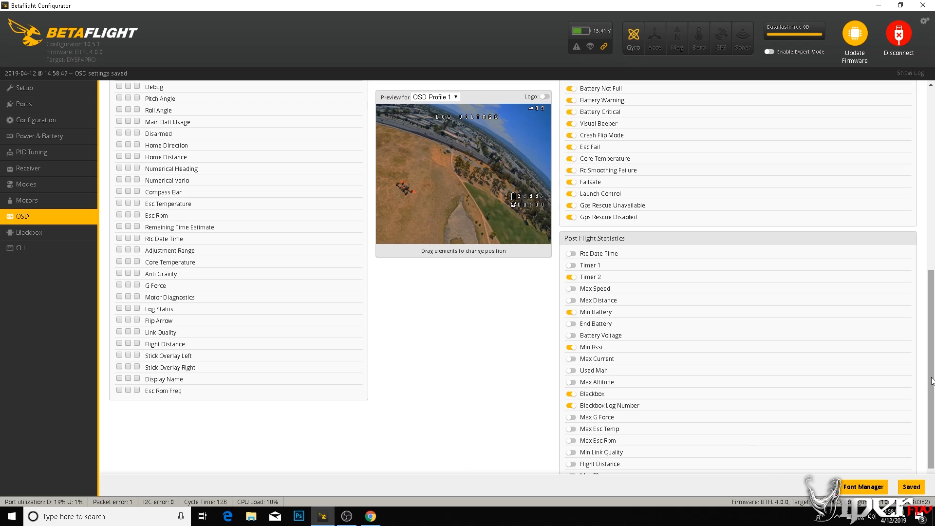
scroll(932, 382, up, 8)
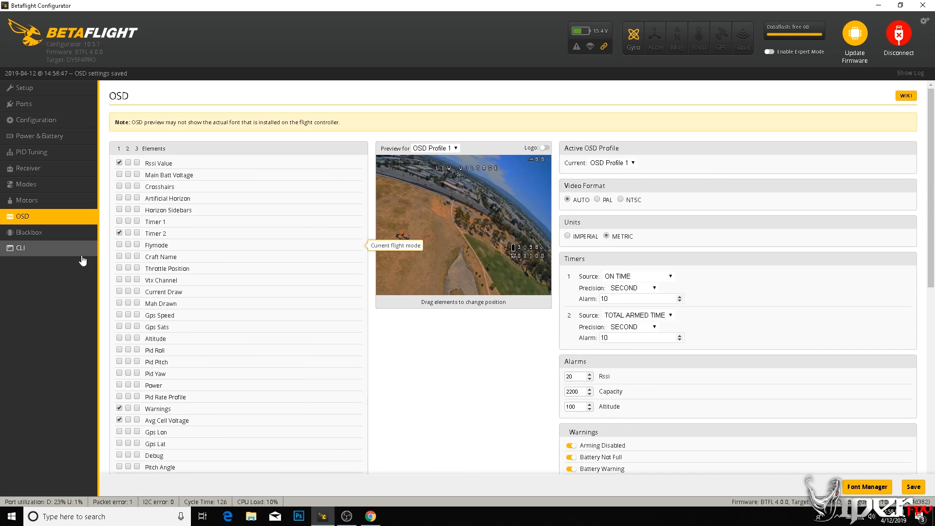
- Enable motor test mode, spin all motors together at 1024, return them to 1000, and disable motor test mode
click(63, 234)
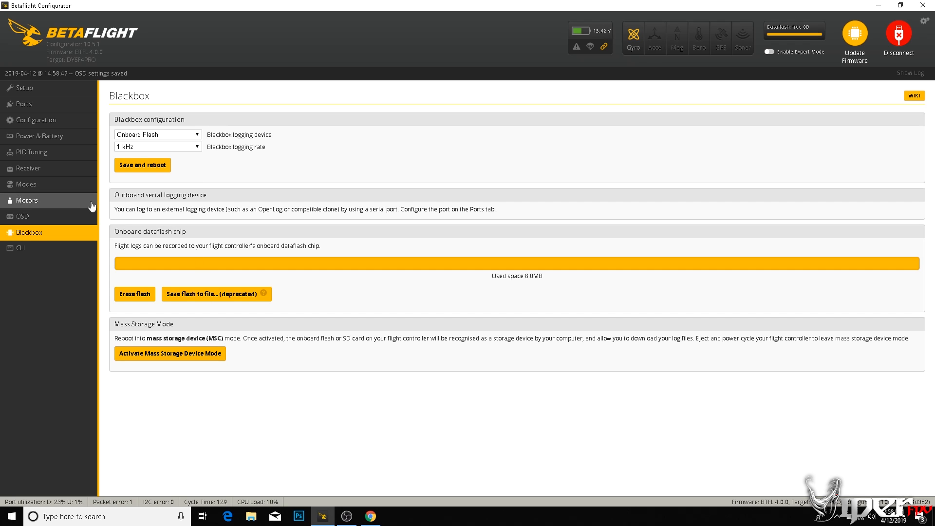
click(45, 151)
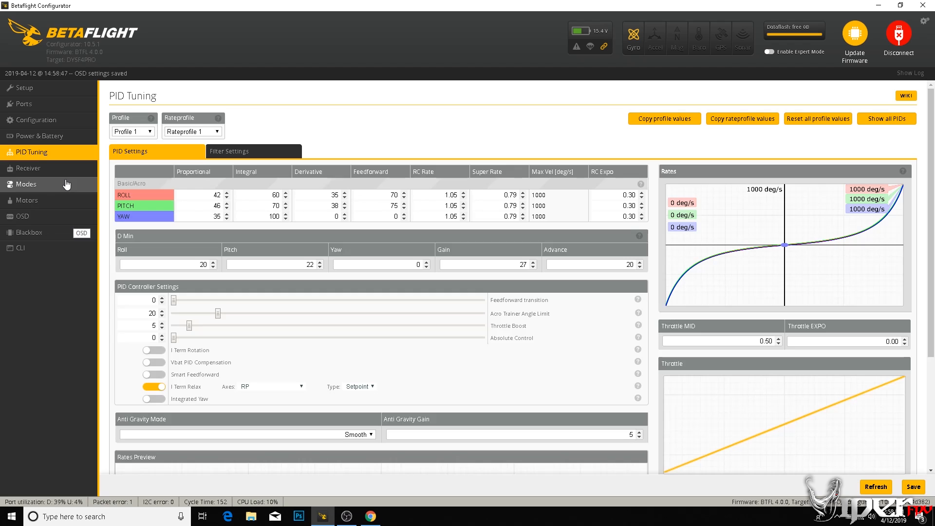
click(54, 199)
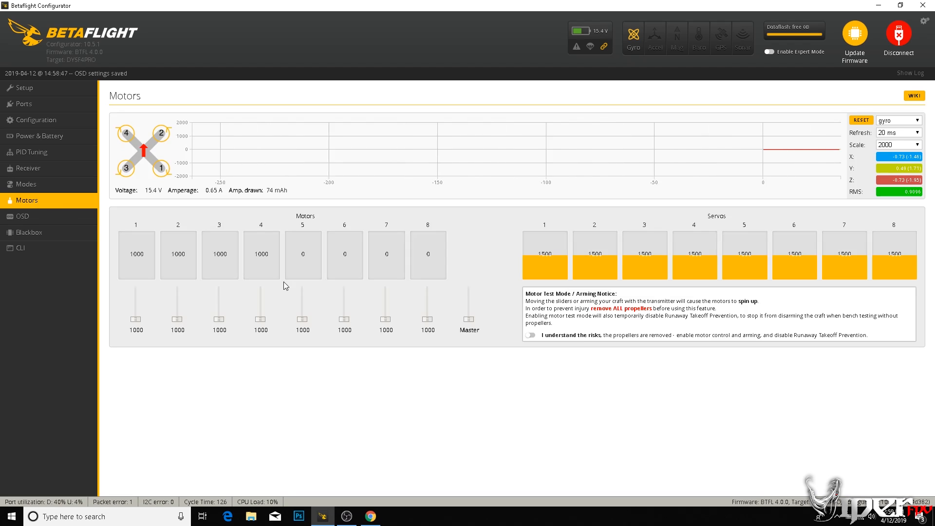
click(531, 335)
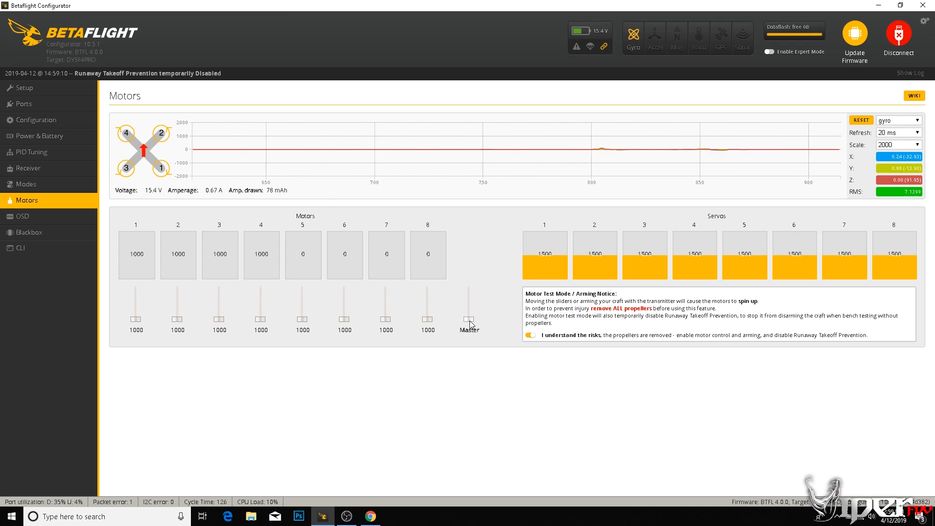
drag(470, 321, 471, 320)
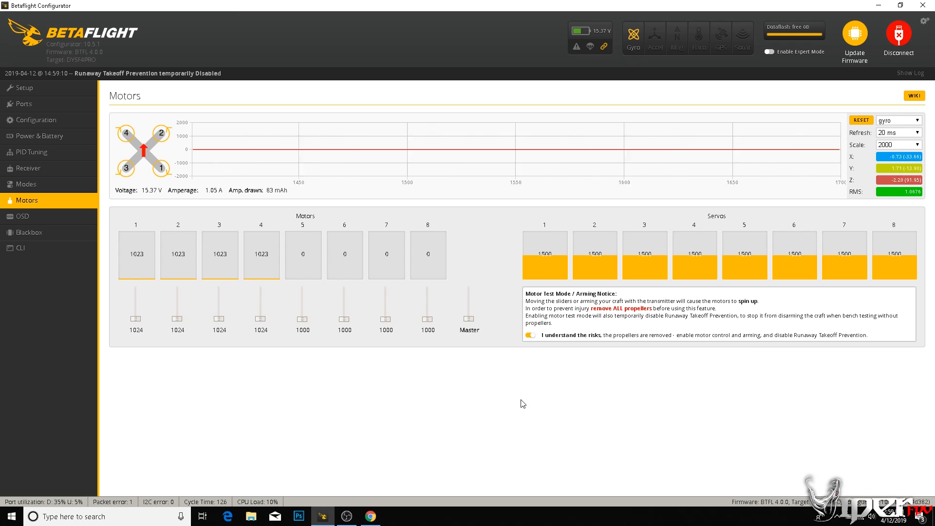
drag(471, 319, 473, 332)
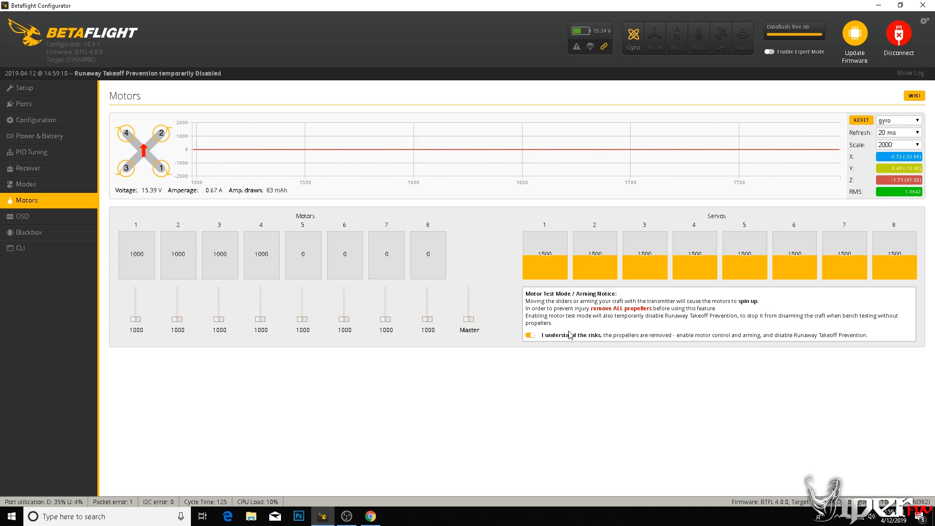
click(531, 336)
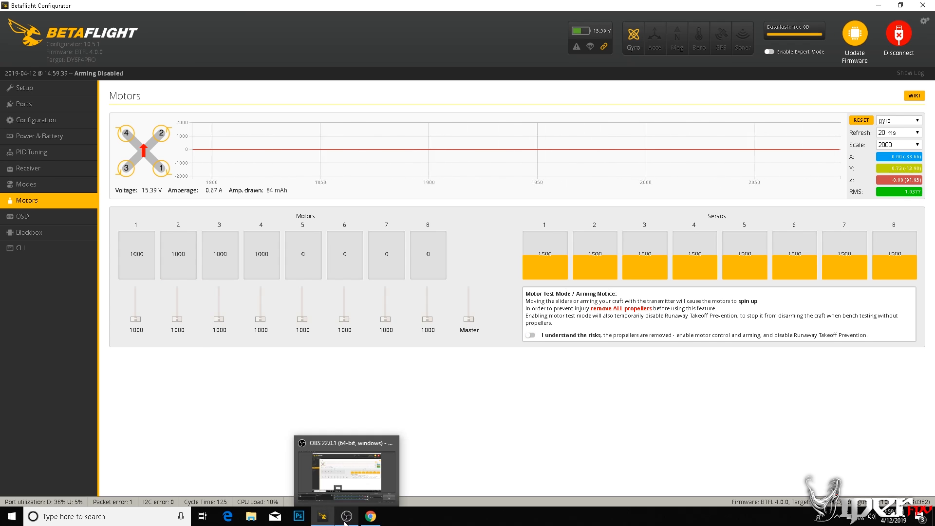
- Switch to Chrome and copy the full block of freestyle pilot CLI commands from the Betaflight 4.0 Tuning Notes wiki page
click(370, 517)
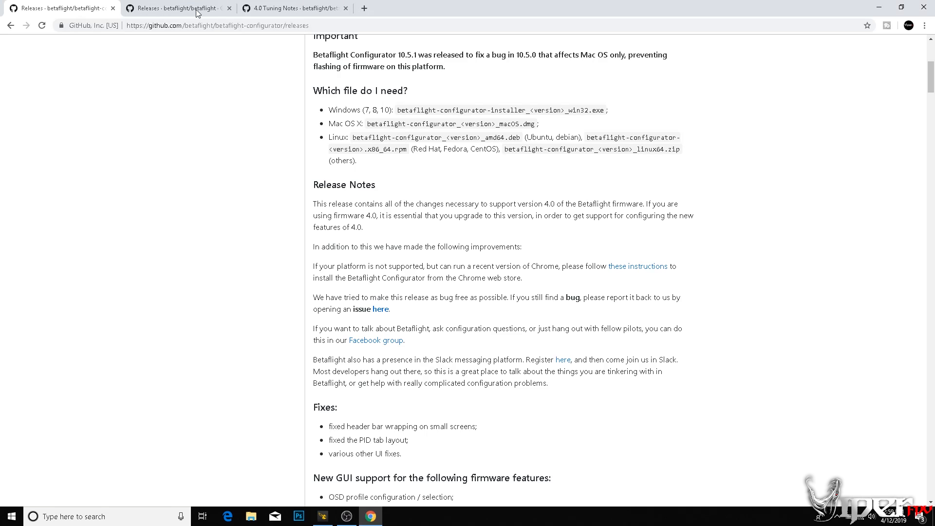
click(307, 10)
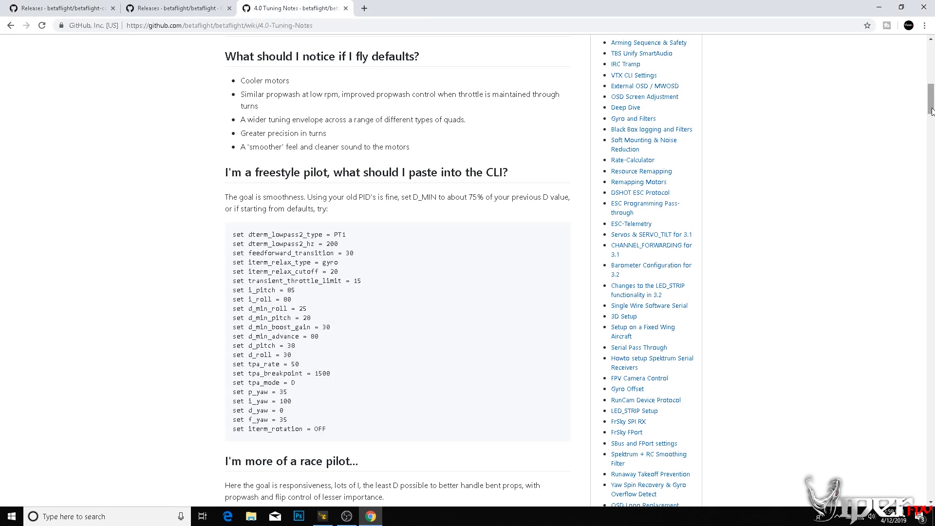
scroll(933, 104, up, 2)
drag(933, 107, 932, 113)
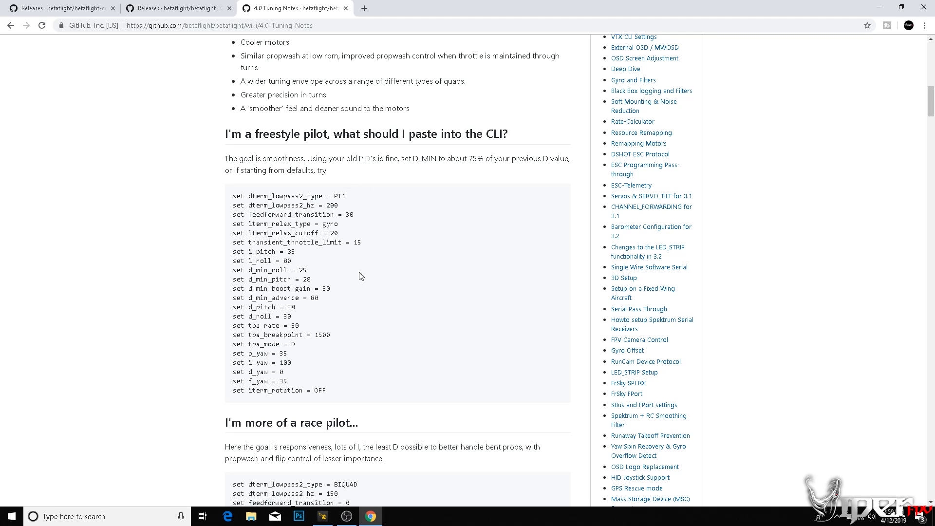
drag(327, 394, 236, 197)
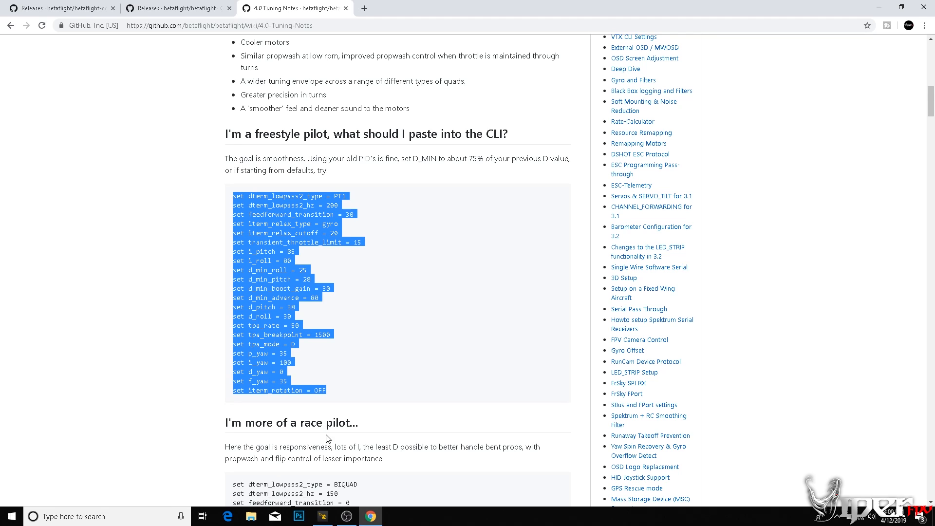
- Switch to Betaflight Configurator, run the copied freestyle commands in the CLI, save them with the save command, and reconnect the flight controller
click(322, 516)
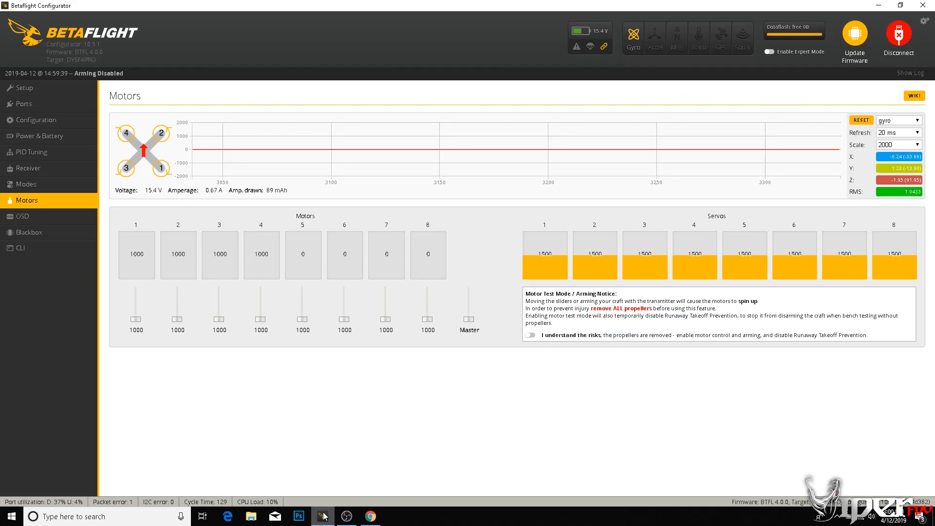
click(53, 248)
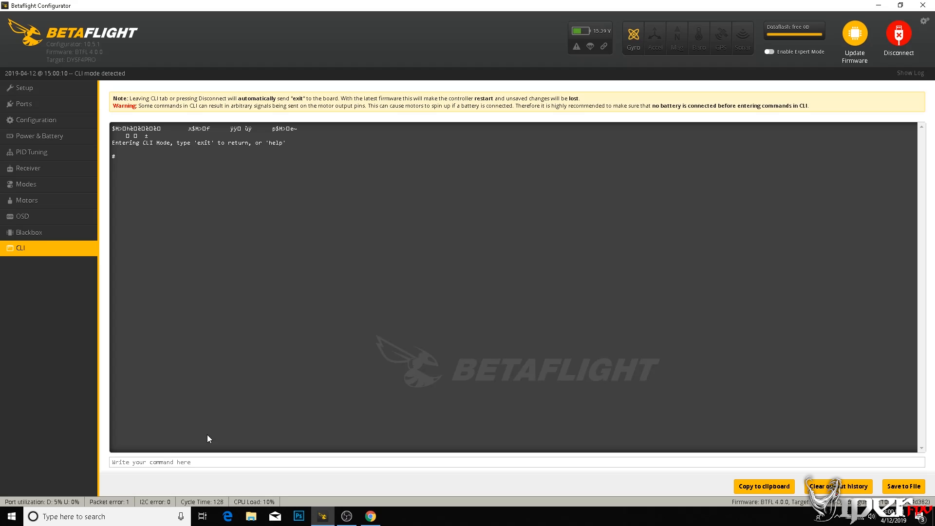
key(ctrl+v)
key(Return)
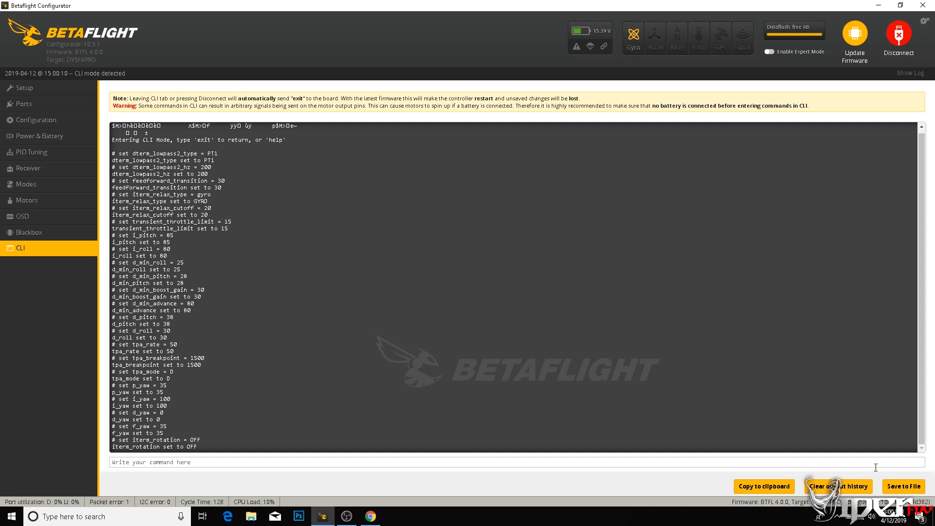
text(ave)
key(Return)
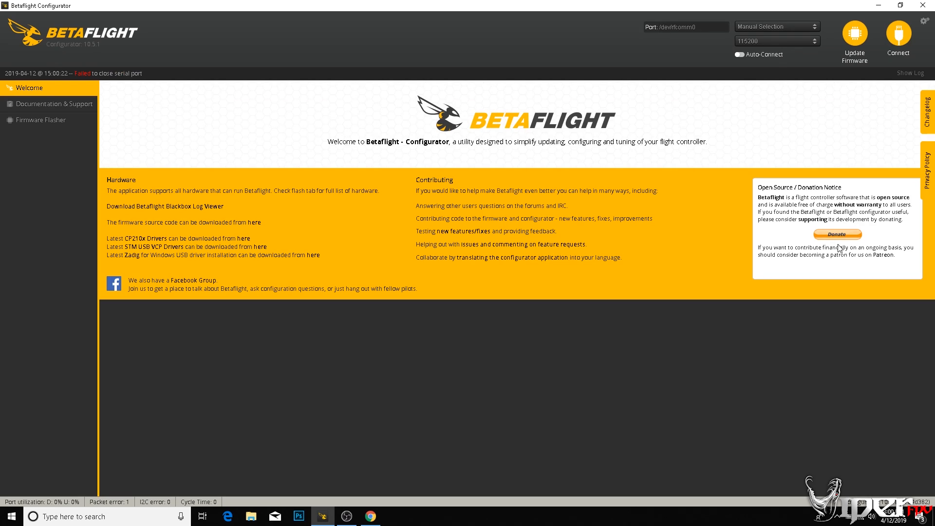
click(893, 33)
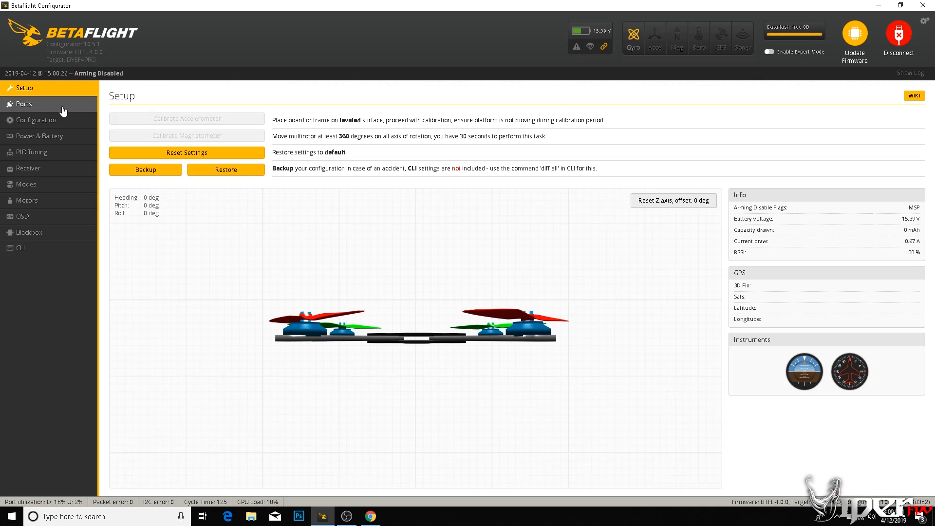
- Review the ports, configuration features, power and battery, PID tuning, receiver, modes, motors and OSD settings one after another
click(39, 107)
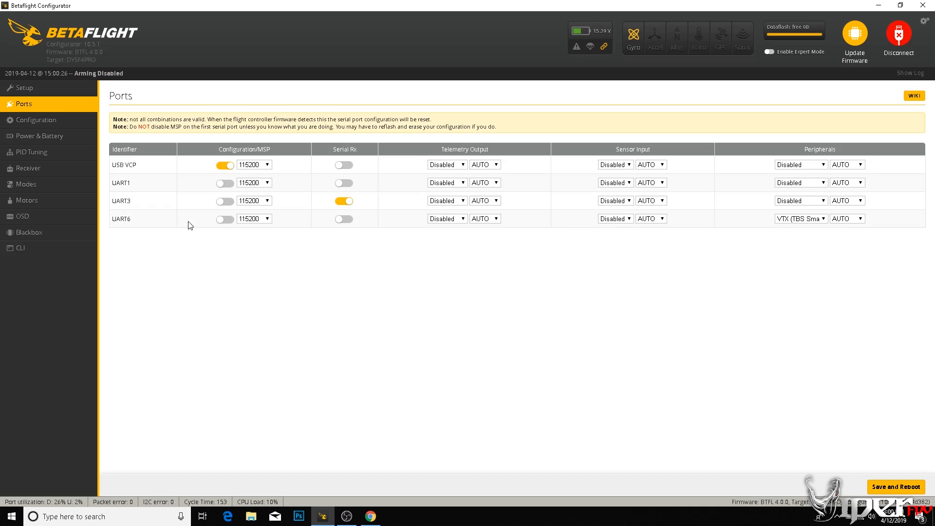
click(51, 120)
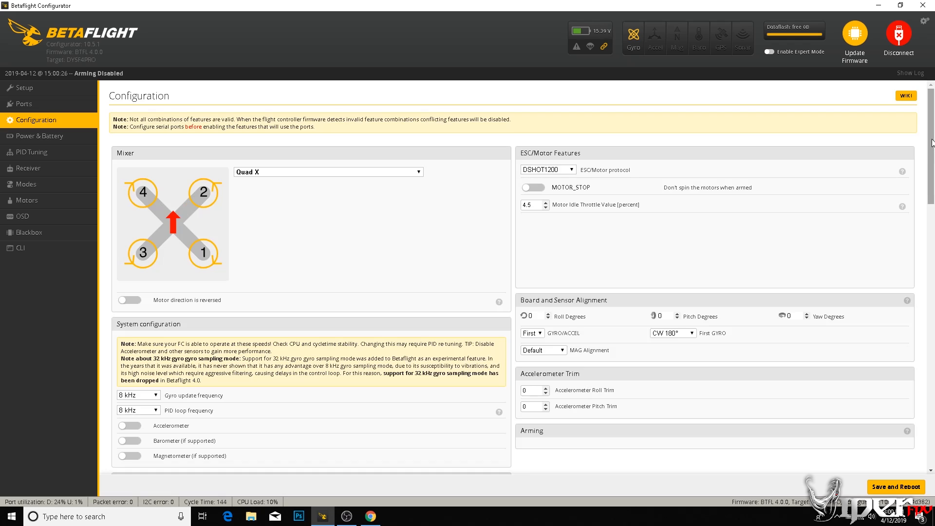
drag(932, 141, 922, 317)
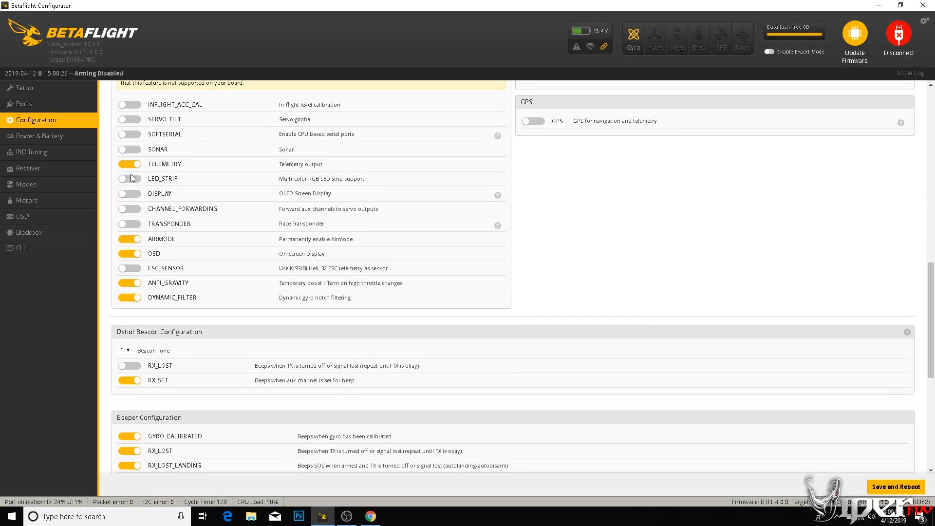
click(43, 136)
click(43, 148)
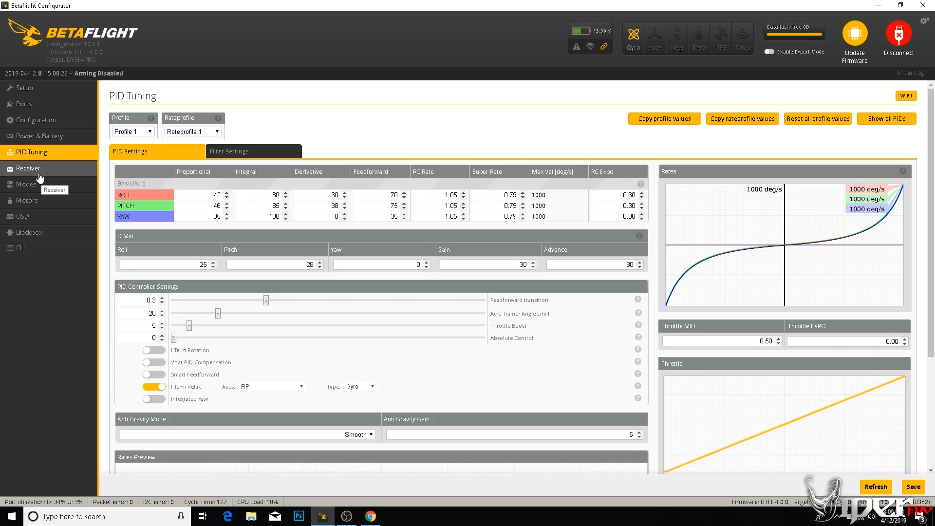
click(35, 171)
click(32, 188)
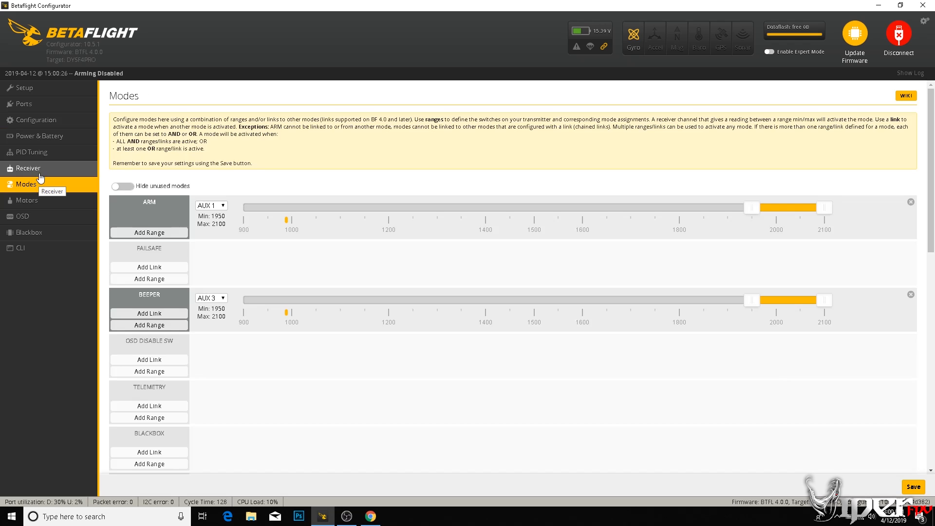
click(29, 200)
click(23, 217)
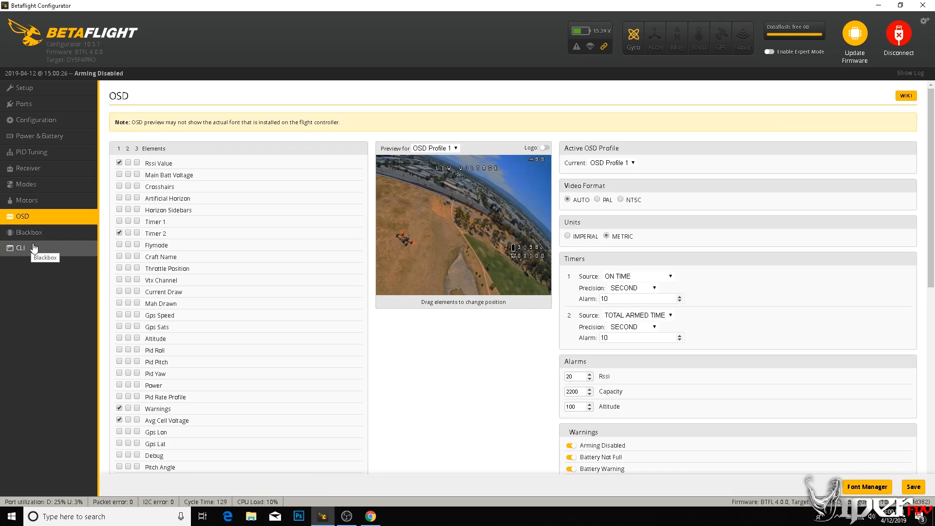
- Switch to Chrome and compare the freestyle and race pilot CLI commands in the 4.0 Tuning Notes, ending at the page's introduction
click(381, 521)
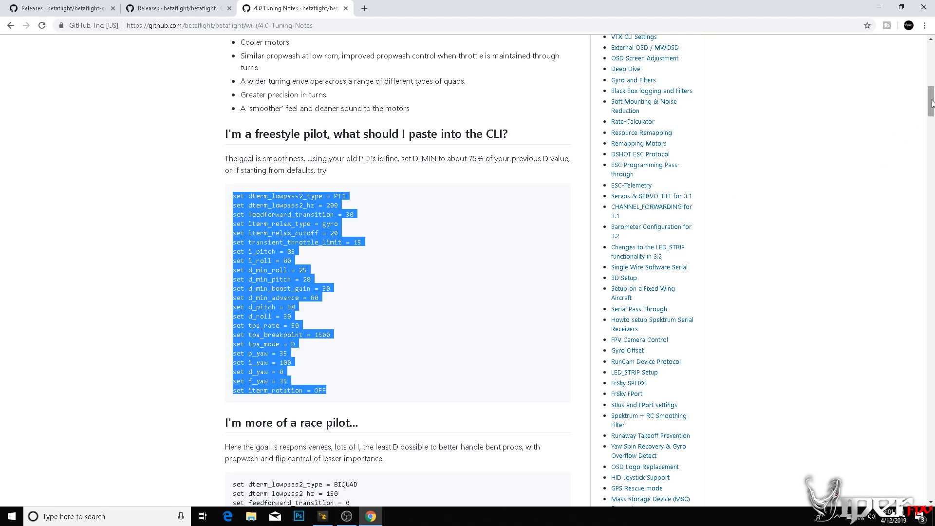
drag(932, 100, 932, 106)
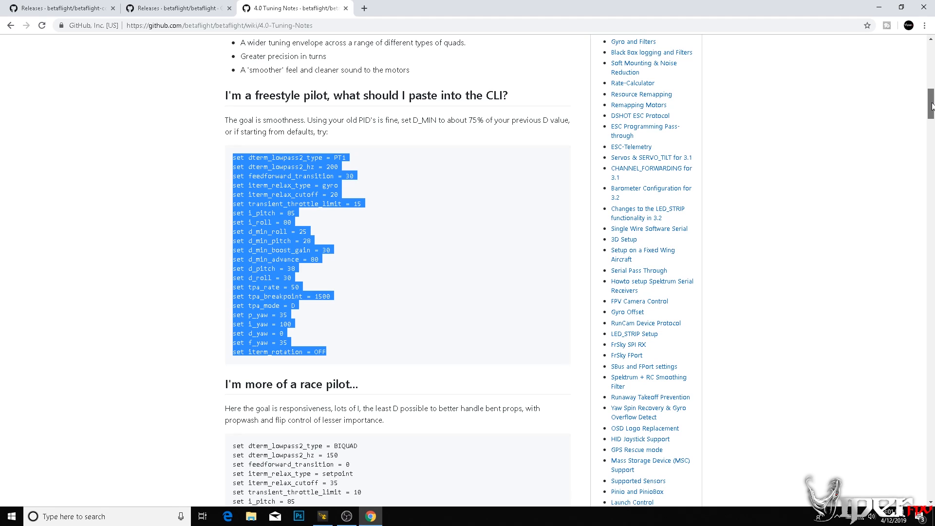
drag(932, 104, 933, 101)
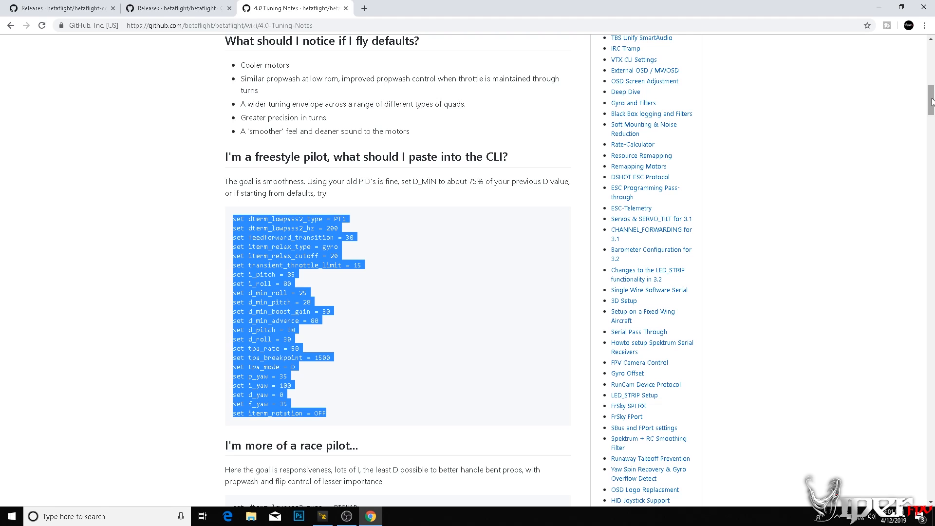
drag(932, 102, 931, 121)
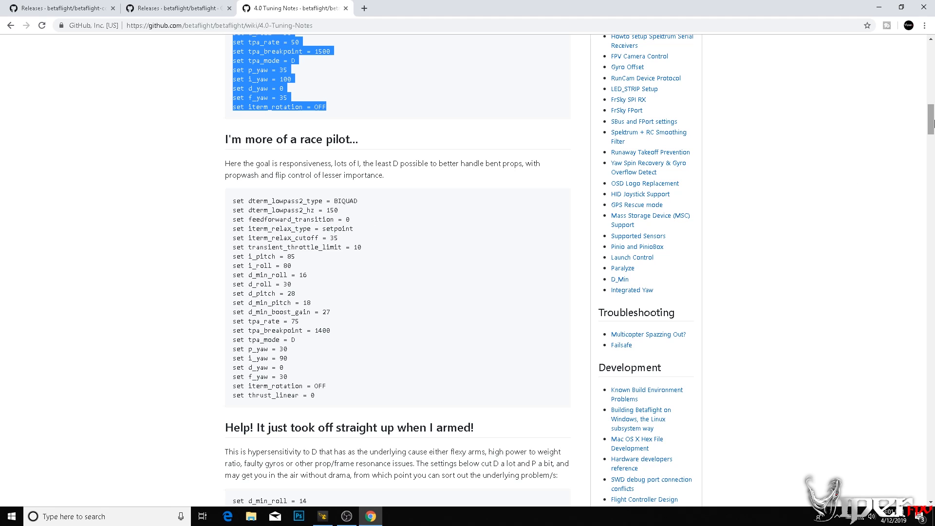
drag(933, 123, 933, 100)
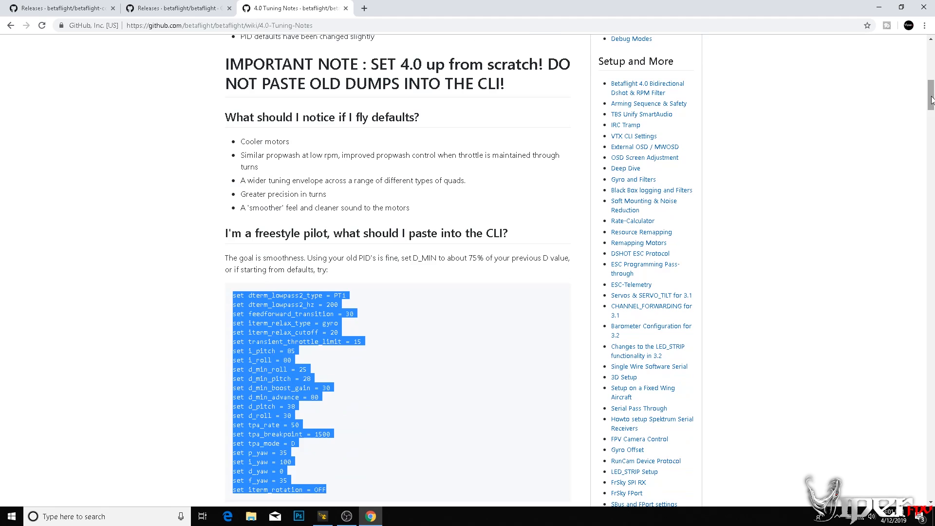
drag(933, 100, 932, 58)
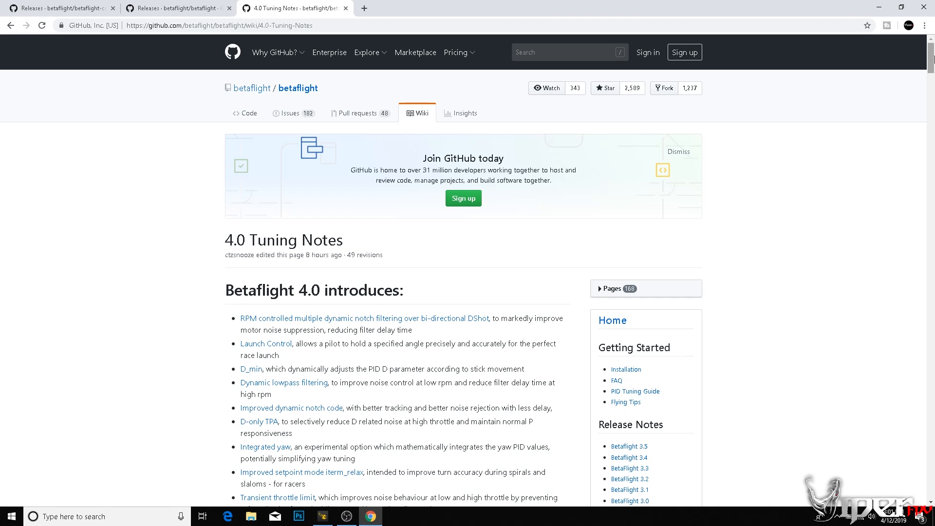
- Reread the 4.0 Tuning Notes from the introduction down to the freestyle pilot section, and return to Betaflight Configurator
click(345, 520)
click(322, 518)
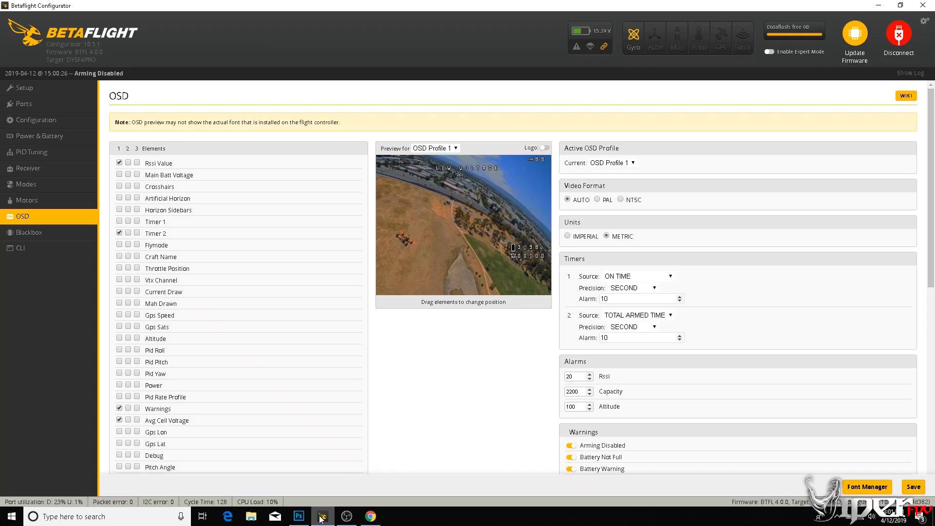
mouse_move(356, 520)
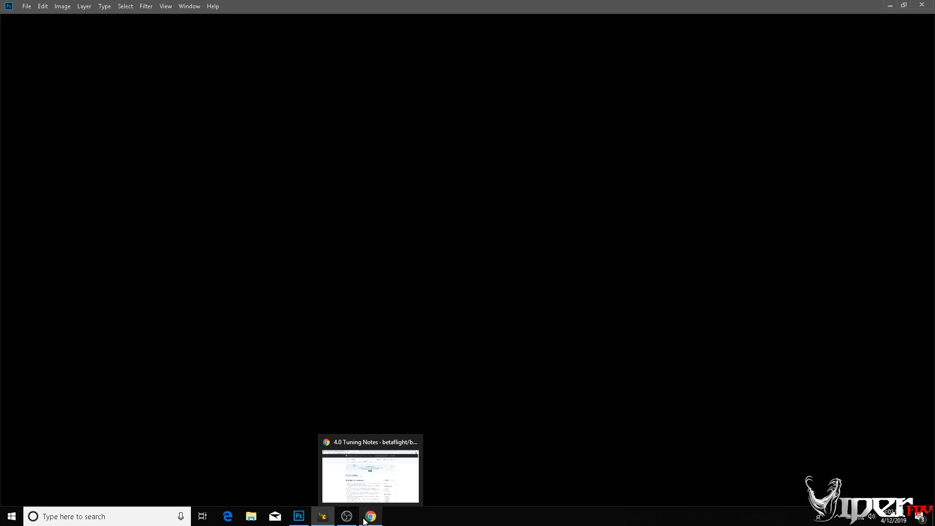
click(364, 521)
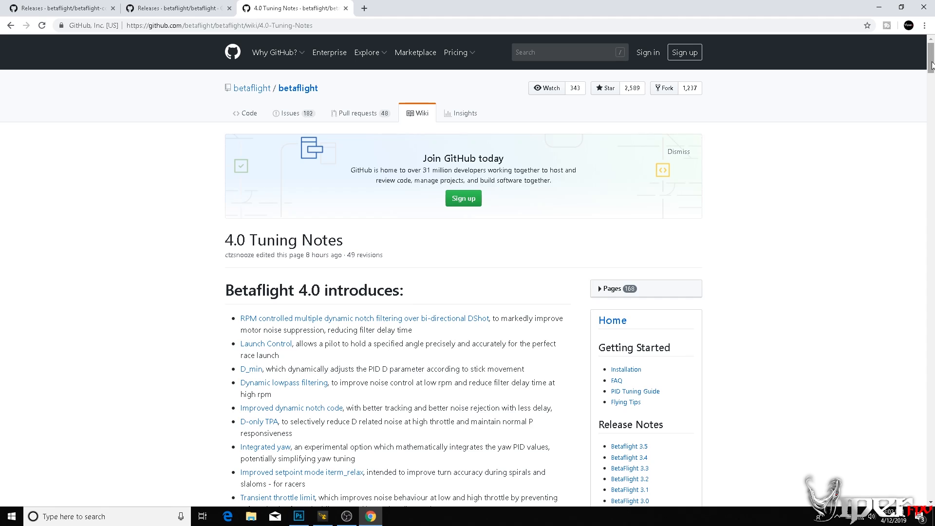
drag(931, 65, 932, 99)
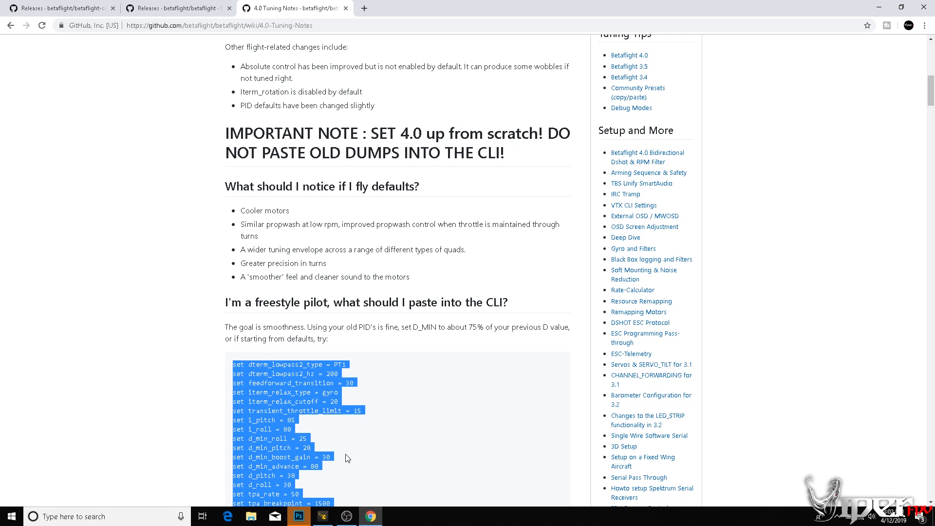
click(322, 517)
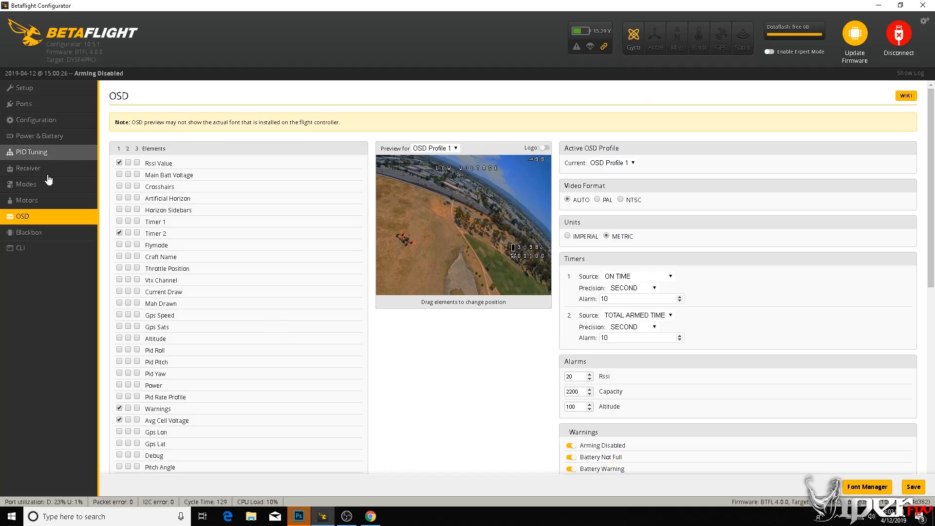